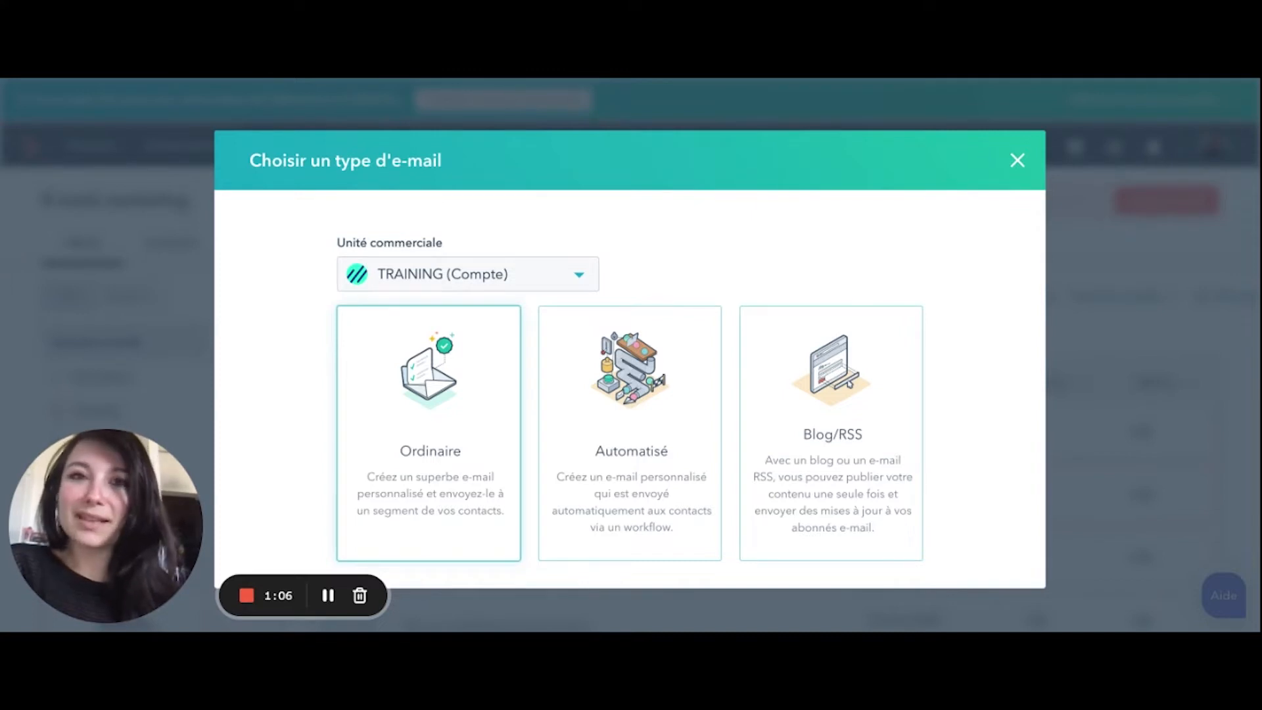
Start an e-mail of the Ordinaire type and look through the custom templates.
{"action": "left_click", "coordinate": [422, 392]}
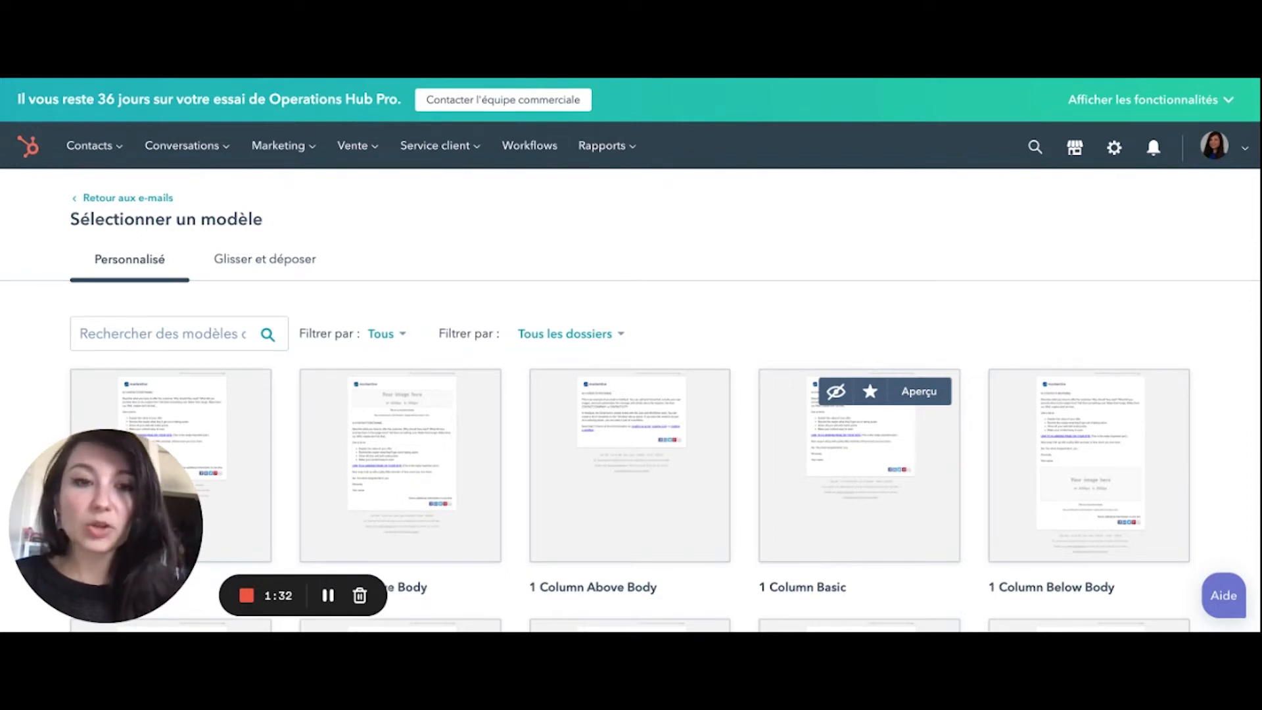
{"action": "scroll", "coordinate": [781, 494], "scroll_direction": "down", "scroll_amount": 4}
{"action": "scroll", "coordinate": [781, 494], "scroll_direction": "down", "scroll_amount": 1}
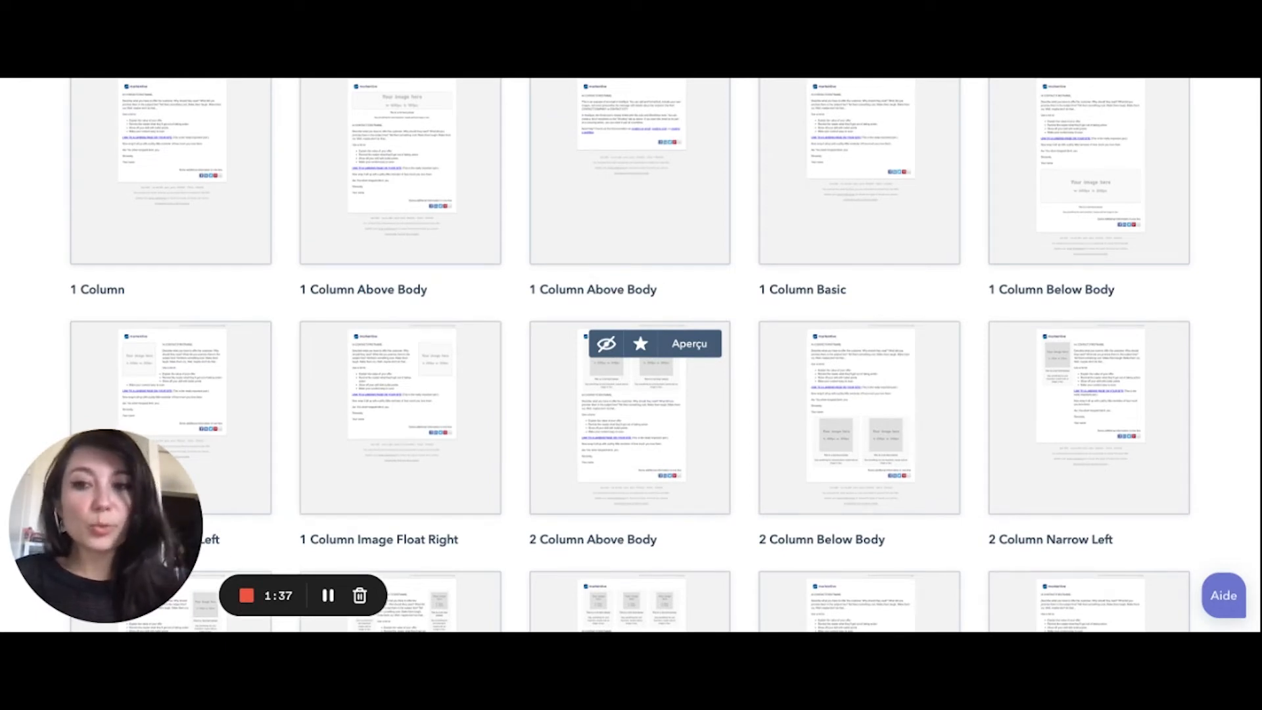
{"action": "scroll", "coordinate": [446, 587], "scroll_direction": "up", "scroll_amount": 5}
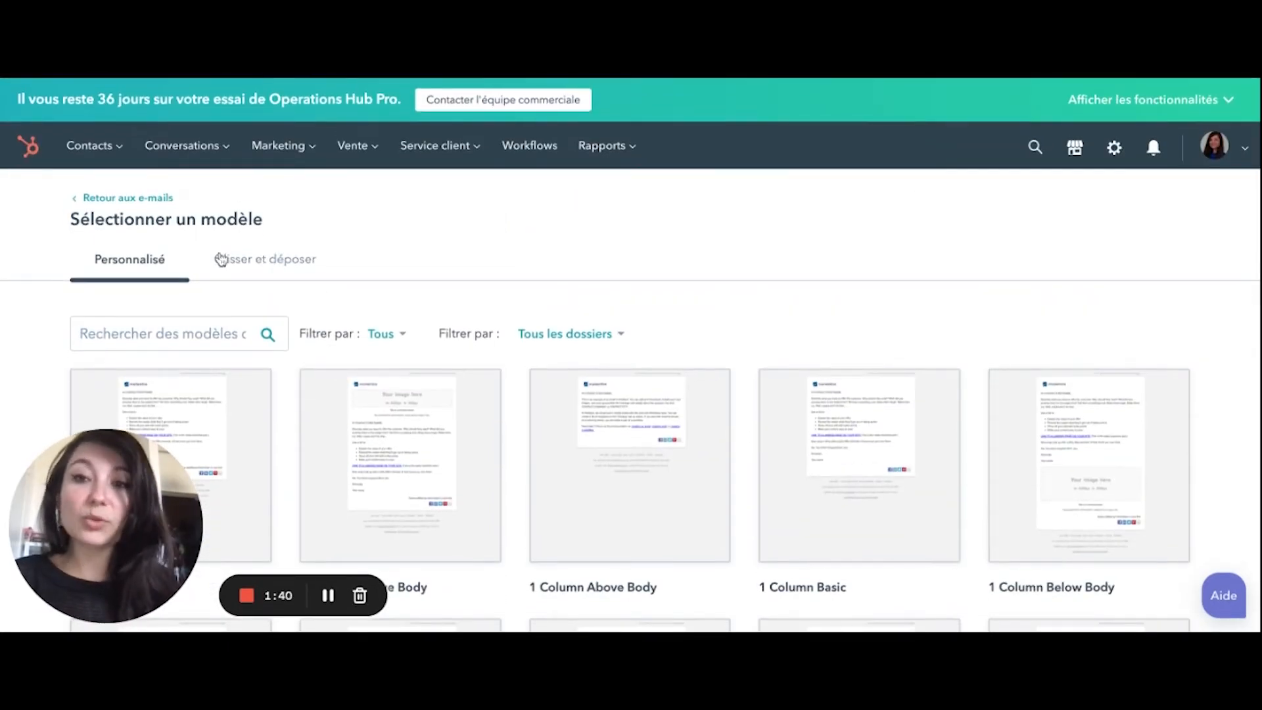
Browse the drag-and-drop templates and create the e-mail from the saved Invitation WEBINAR template.
{"action": "left_click", "coordinate": [265, 262]}
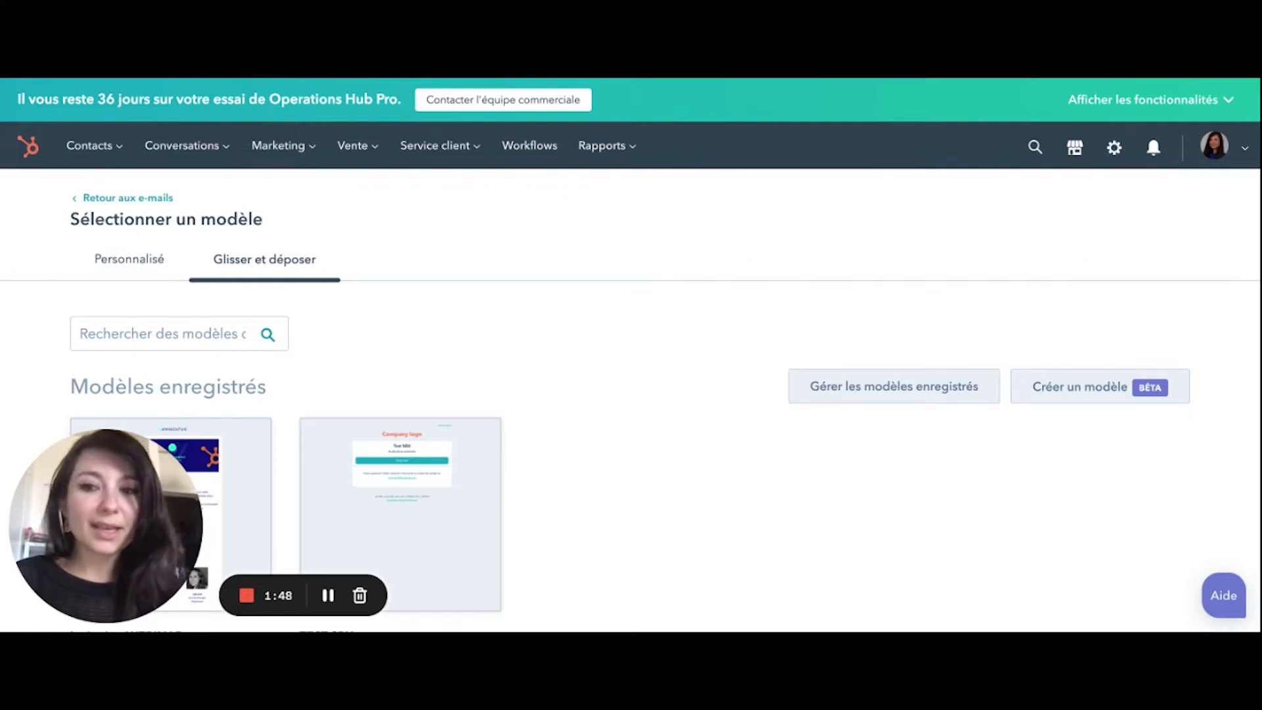
{"action": "scroll", "coordinate": [691, 396], "scroll_direction": "down", "scroll_amount": 6}
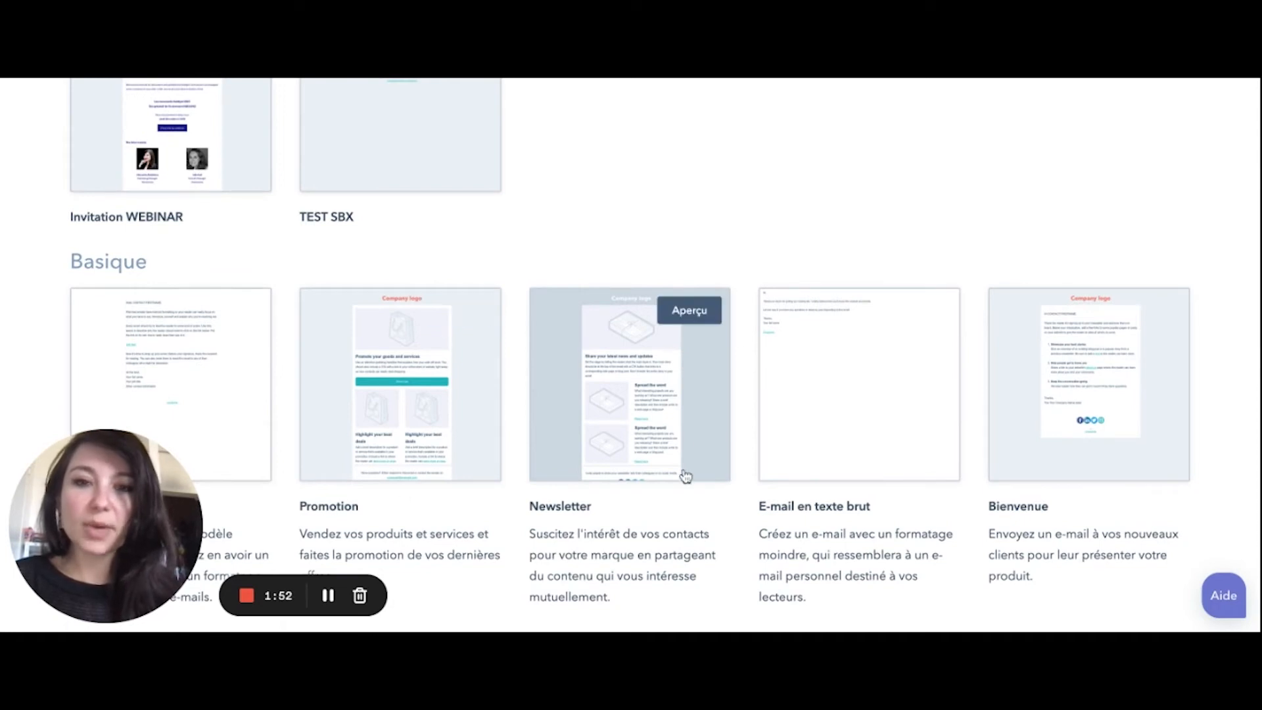
{"action": "scroll", "coordinate": [685, 476], "scroll_direction": "down", "scroll_amount": 1}
{"action": "scroll", "coordinate": [685, 476], "scroll_direction": "down", "scroll_amount": 5}
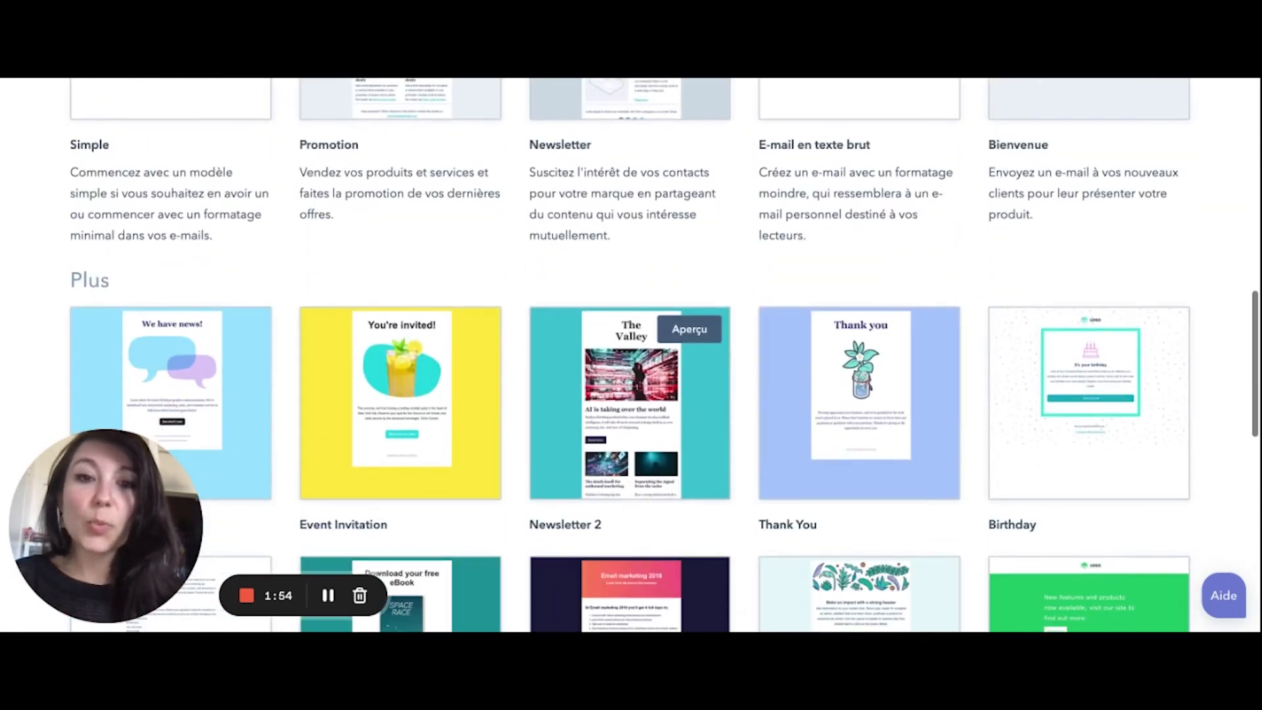
{"action": "scroll", "coordinate": [686, 476], "scroll_direction": "down", "scroll_amount": 4}
{"action": "scroll", "coordinate": [685, 476], "scroll_direction": "up", "scroll_amount": 10}
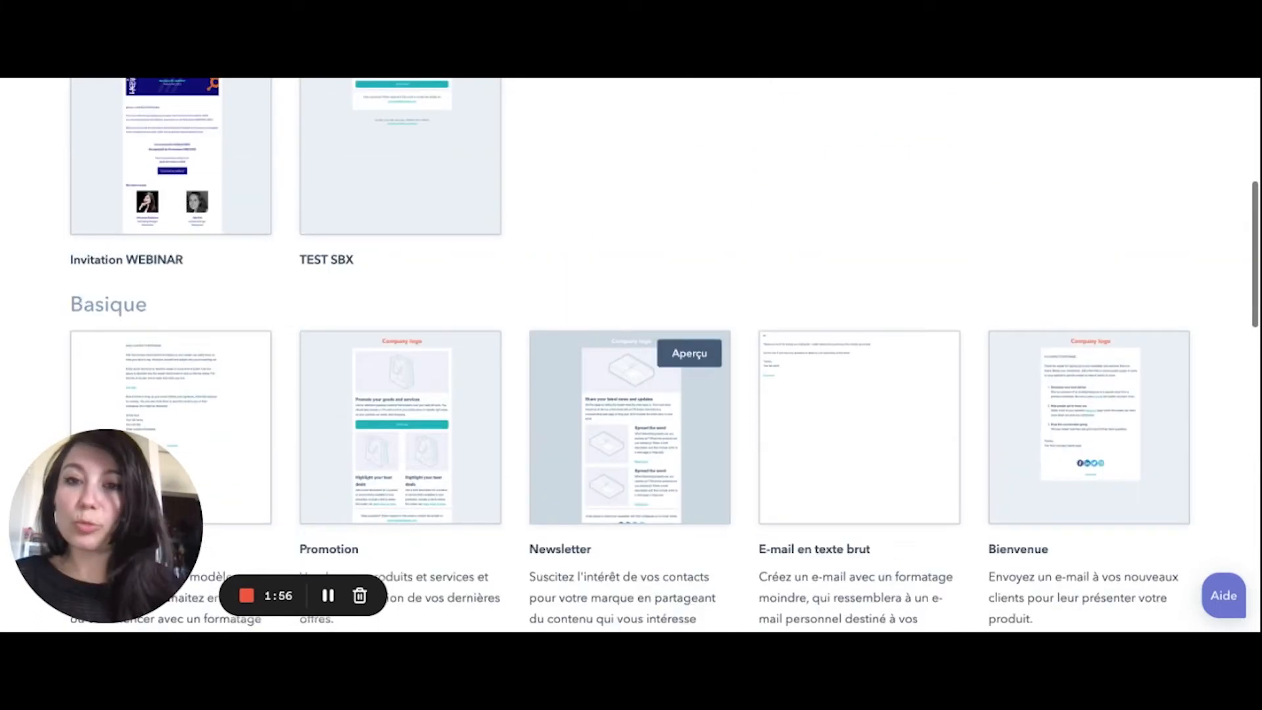
{"action": "scroll", "coordinate": [538, 490], "scroll_direction": "up", "scroll_amount": 1}
{"action": "mouse_move", "coordinate": [153, 245]}
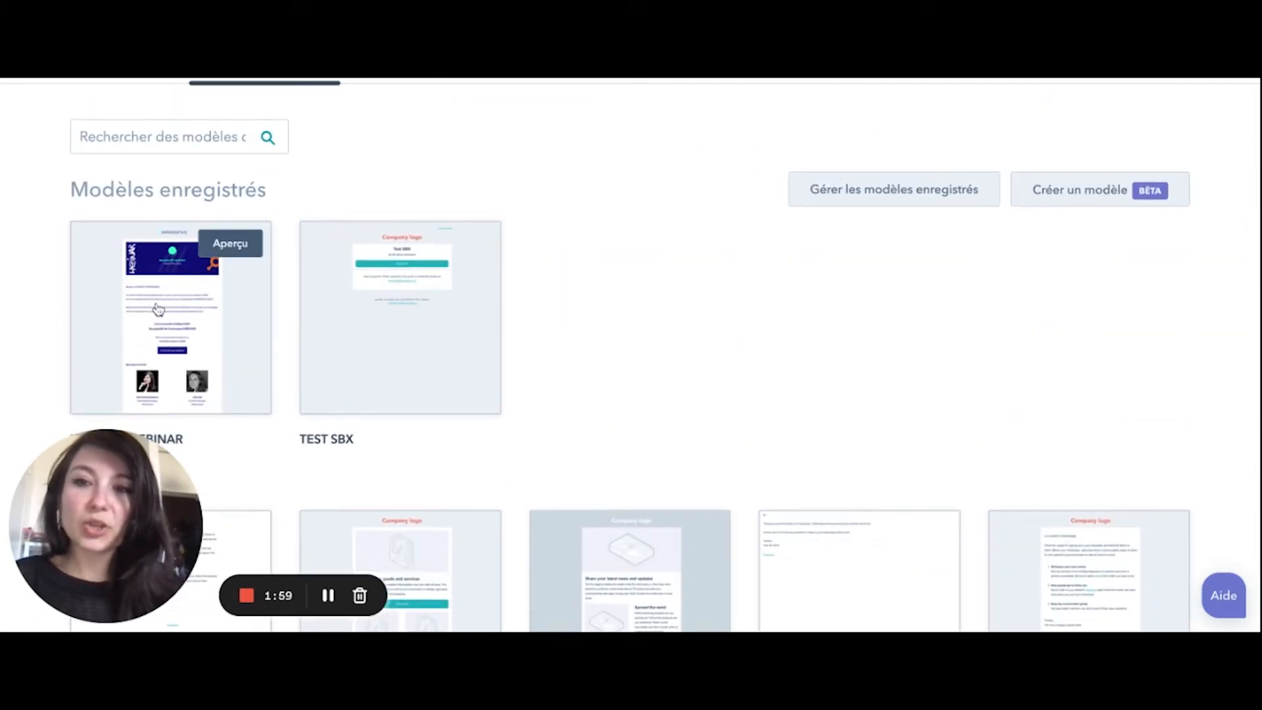
{"action": "left_click", "coordinate": [187, 347]}
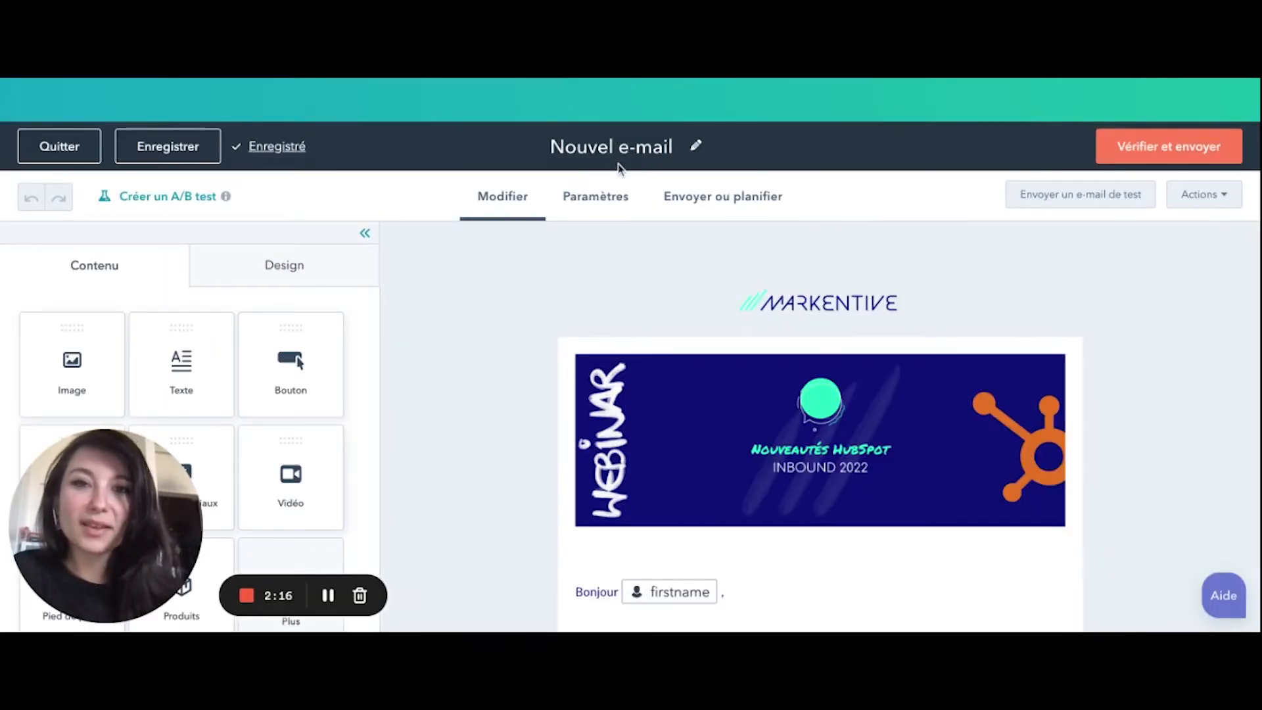
Rename the e-mail as Webinar Mars 2022 - V2.
{"action": "left_click", "coordinate": [576, 148]}
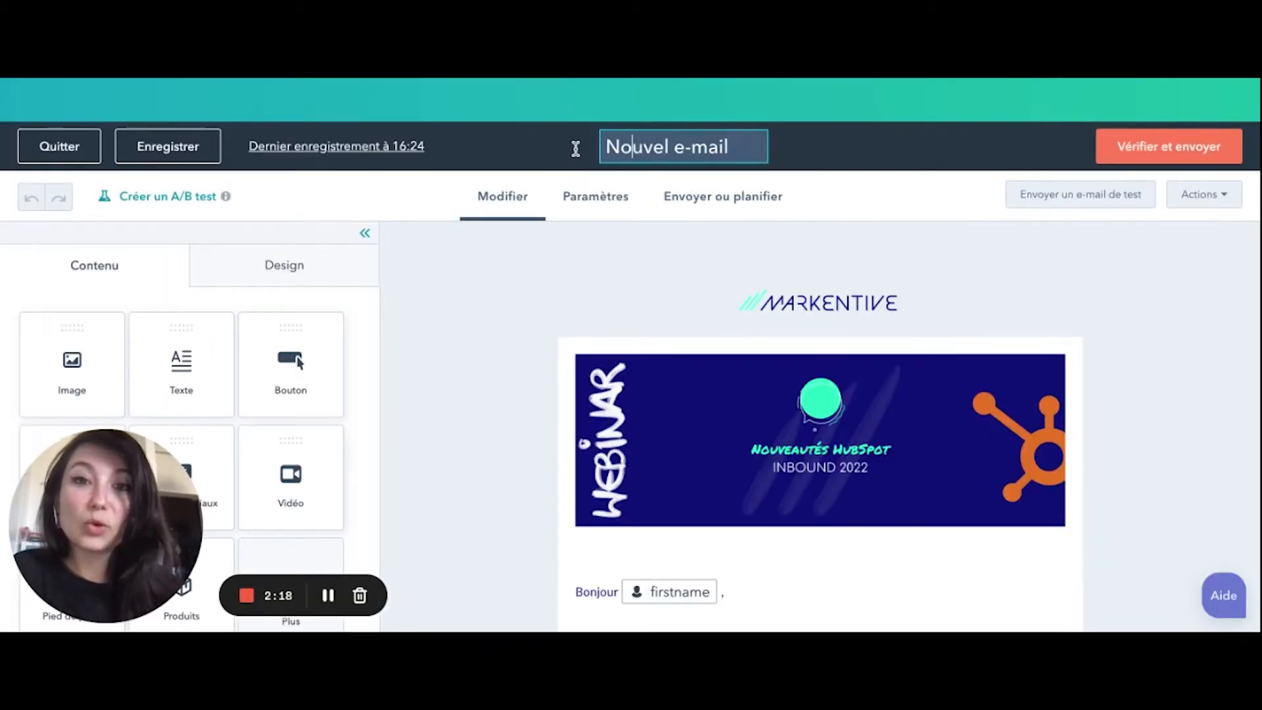
{"action": "triple_click", "coordinate": [622, 147]}
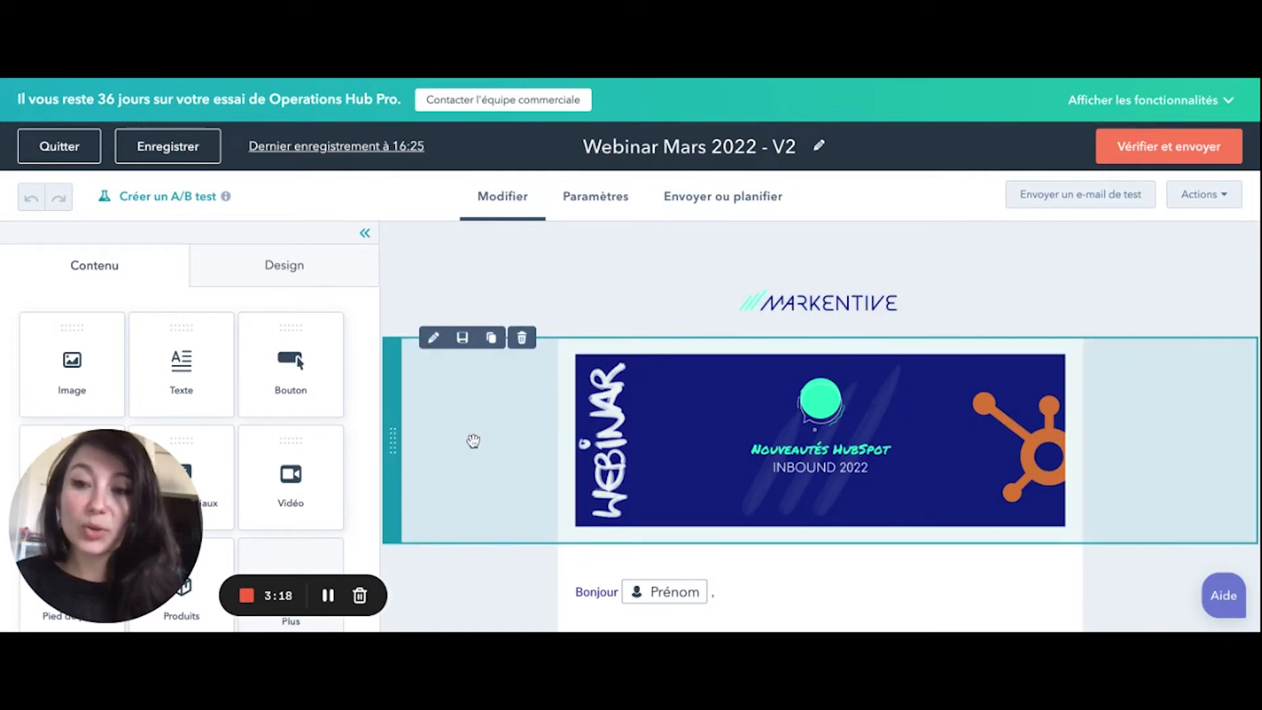
Try a three-column structure on the speaker photo section and return it to two columns.
{"action": "scroll", "coordinate": [473, 440], "scroll_direction": "down", "scroll_amount": 3}
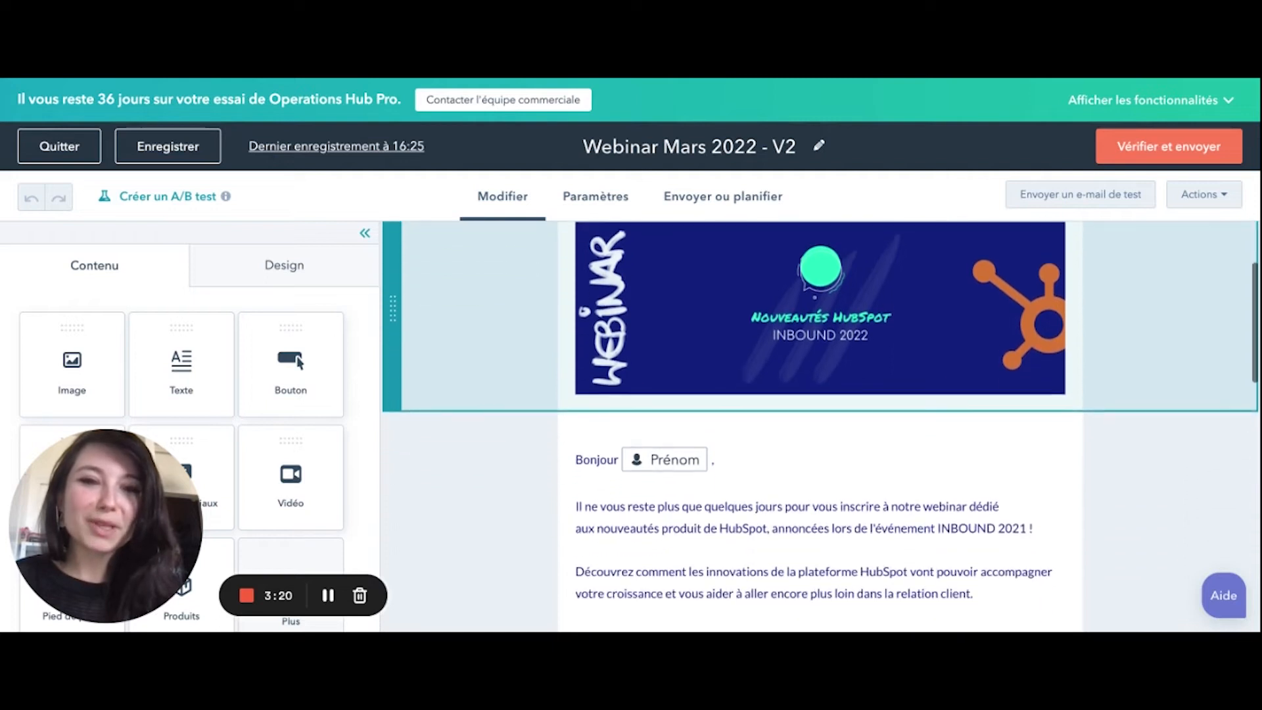
{"action": "scroll", "coordinate": [489, 473], "scroll_direction": "down", "scroll_amount": 2}
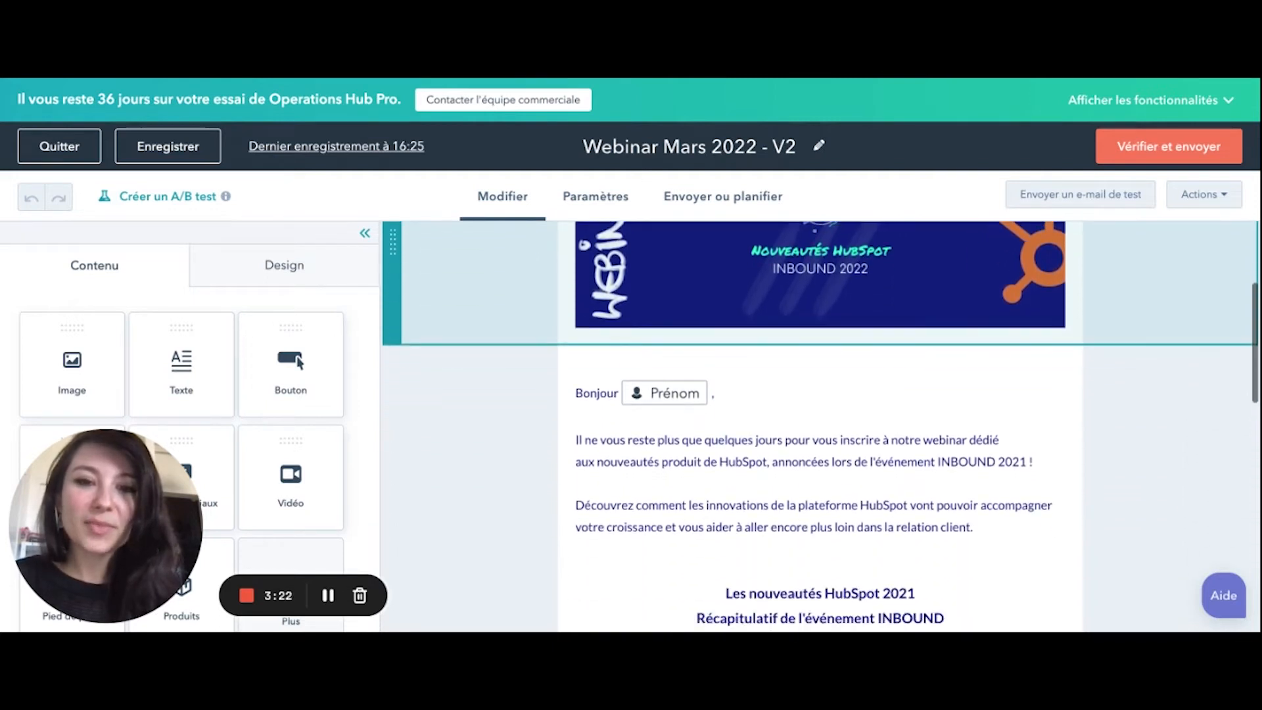
{"action": "scroll", "coordinate": [486, 469], "scroll_direction": "down", "scroll_amount": 5}
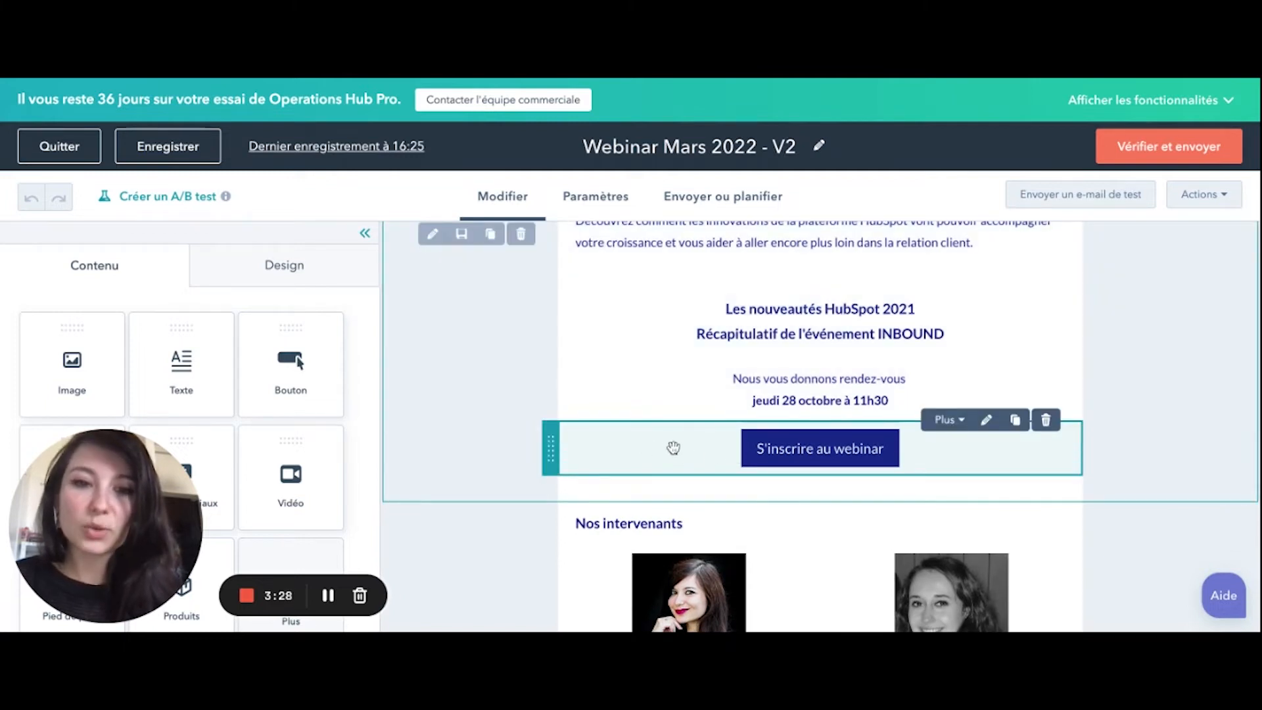
{"action": "scroll", "coordinate": [591, 484], "scroll_direction": "down", "scroll_amount": 3}
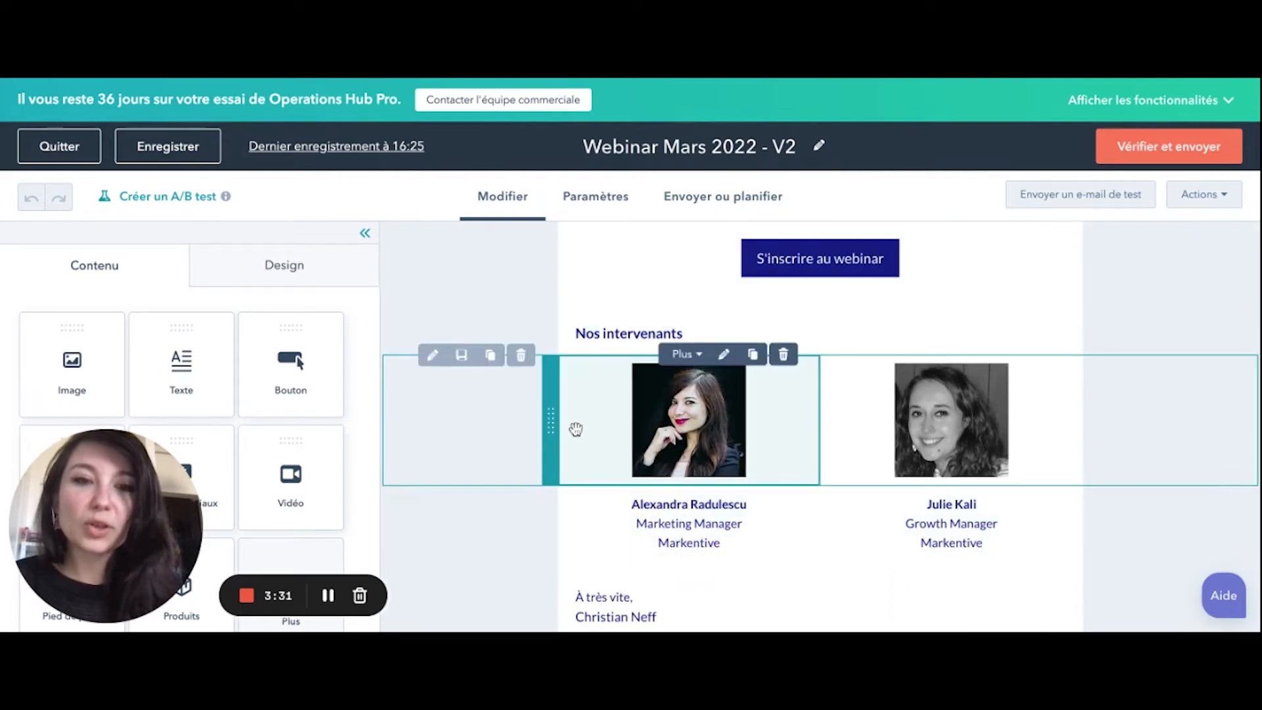
{"action": "left_click", "coordinate": [438, 437]}
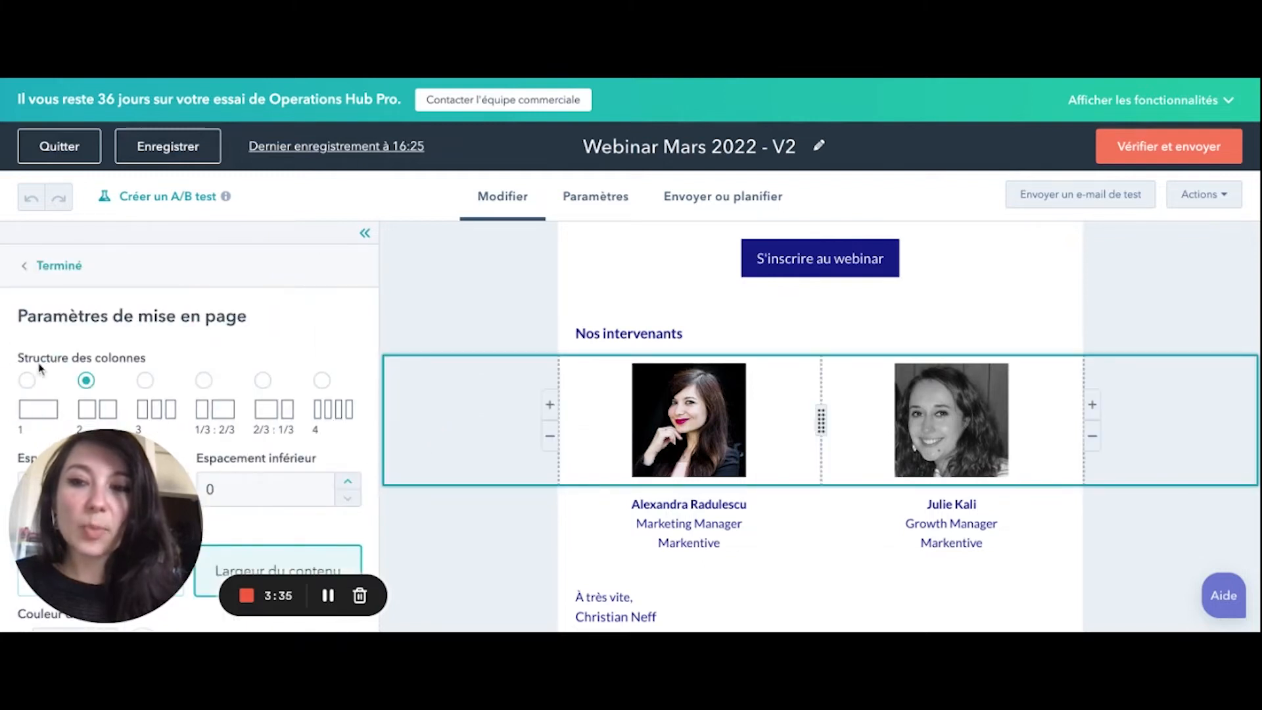
{"action": "scroll", "coordinate": [159, 396], "scroll_direction": "down", "scroll_amount": 1}
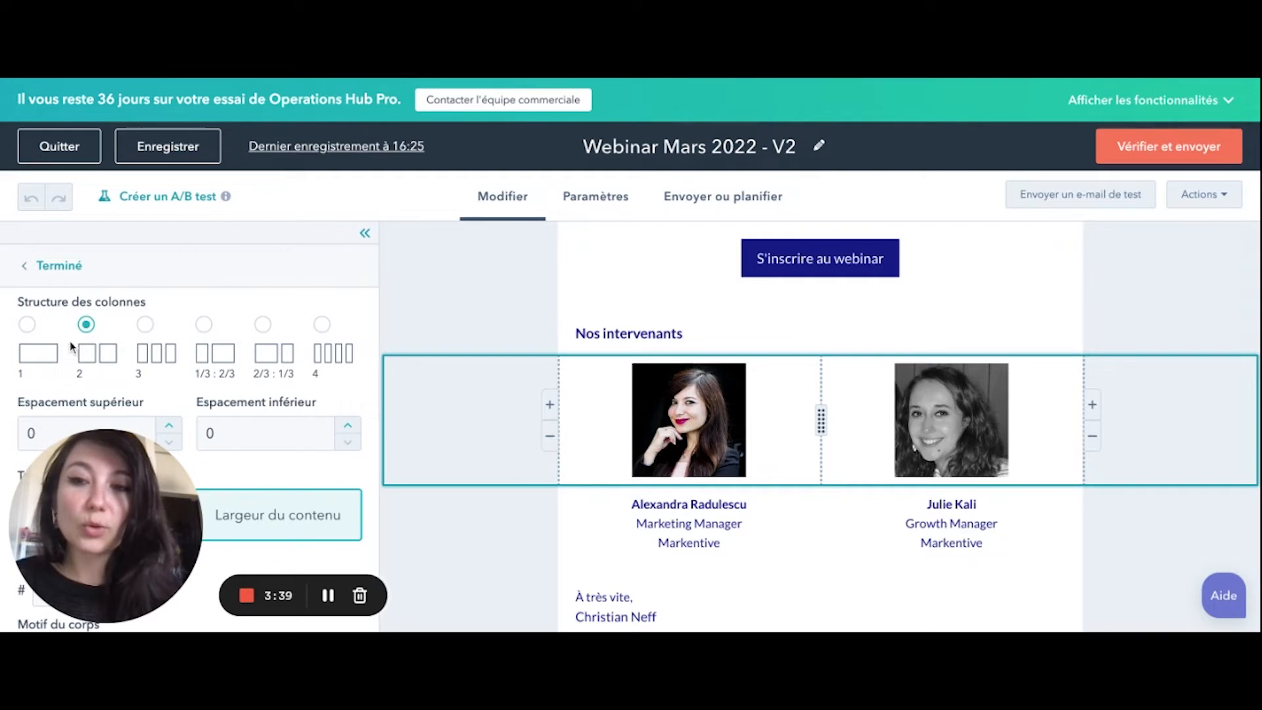
{"action": "left_click", "coordinate": [145, 326]}
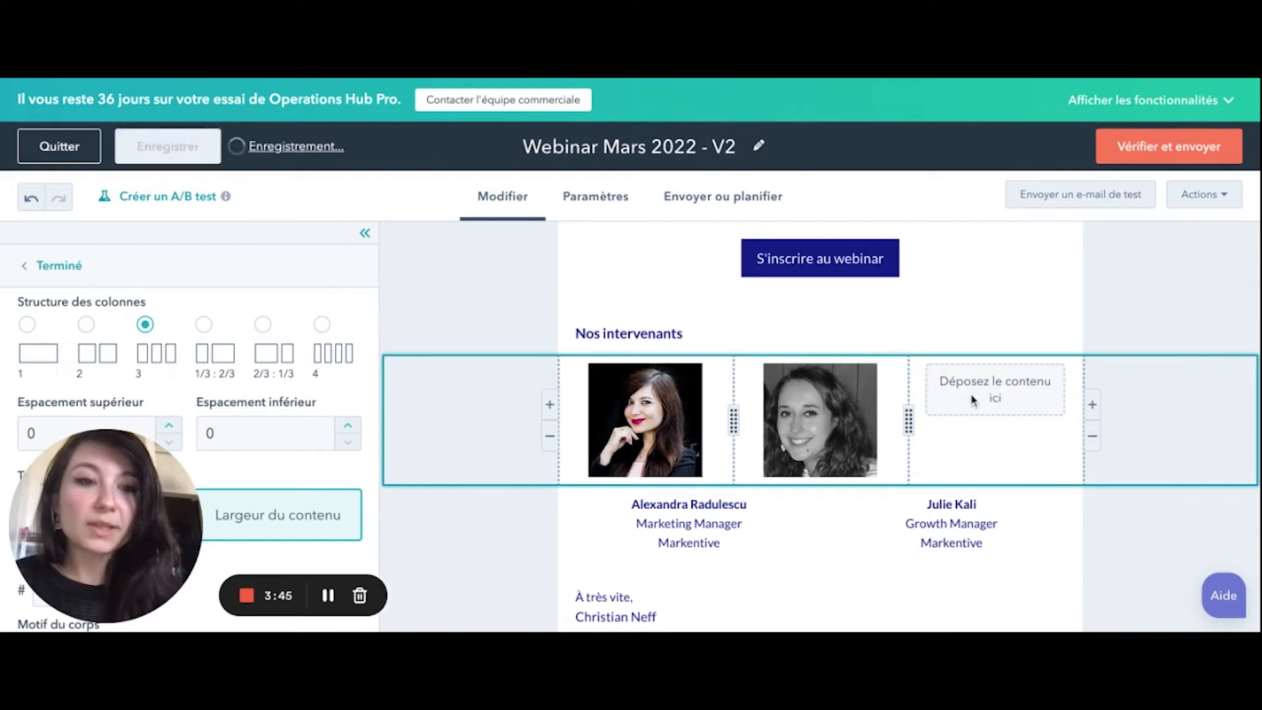
{"action": "left_click", "coordinate": [87, 327]}
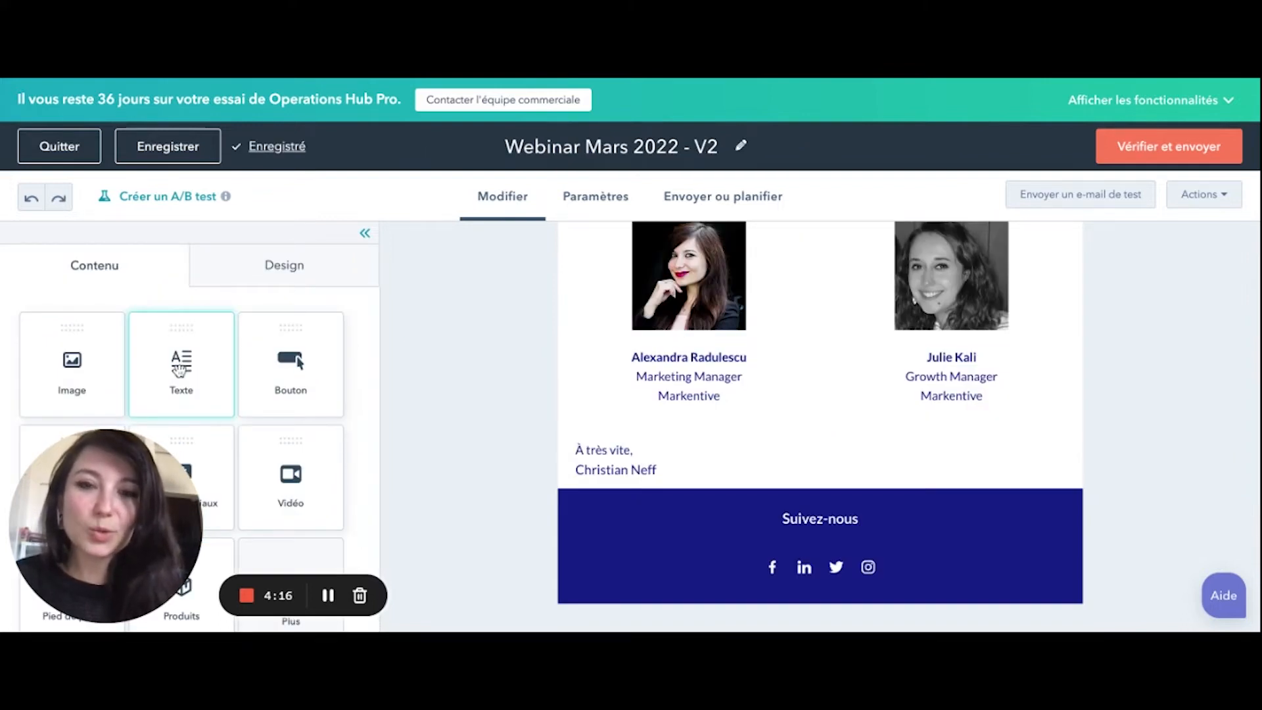
Add a text block between the speakers' details and the sign-off, and delete its placeholder headings and paragraphs above the bullet list.
{"action": "left_click_drag", "start_coordinate": [179, 371], "coordinate": [605, 457]}
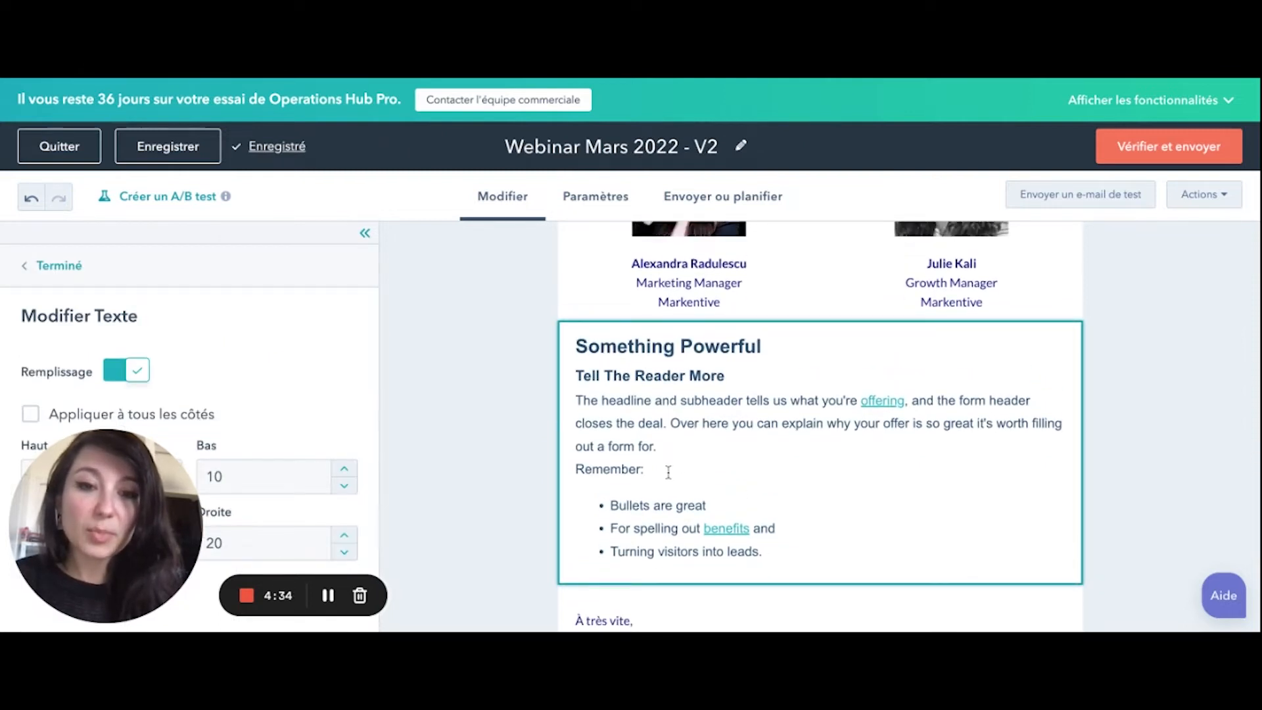
{"action": "left_click_drag", "start_coordinate": [668, 472], "coordinate": [577, 338]}
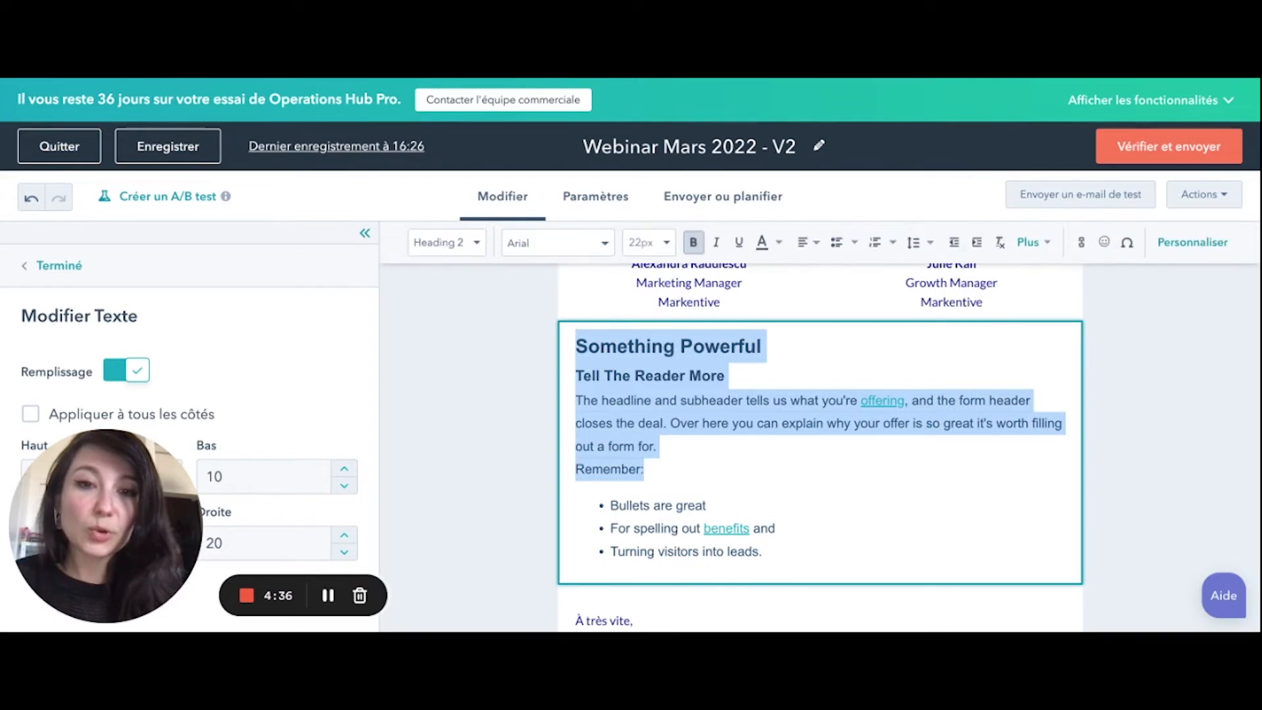
{"action": "key", "text": "BackSpace"}
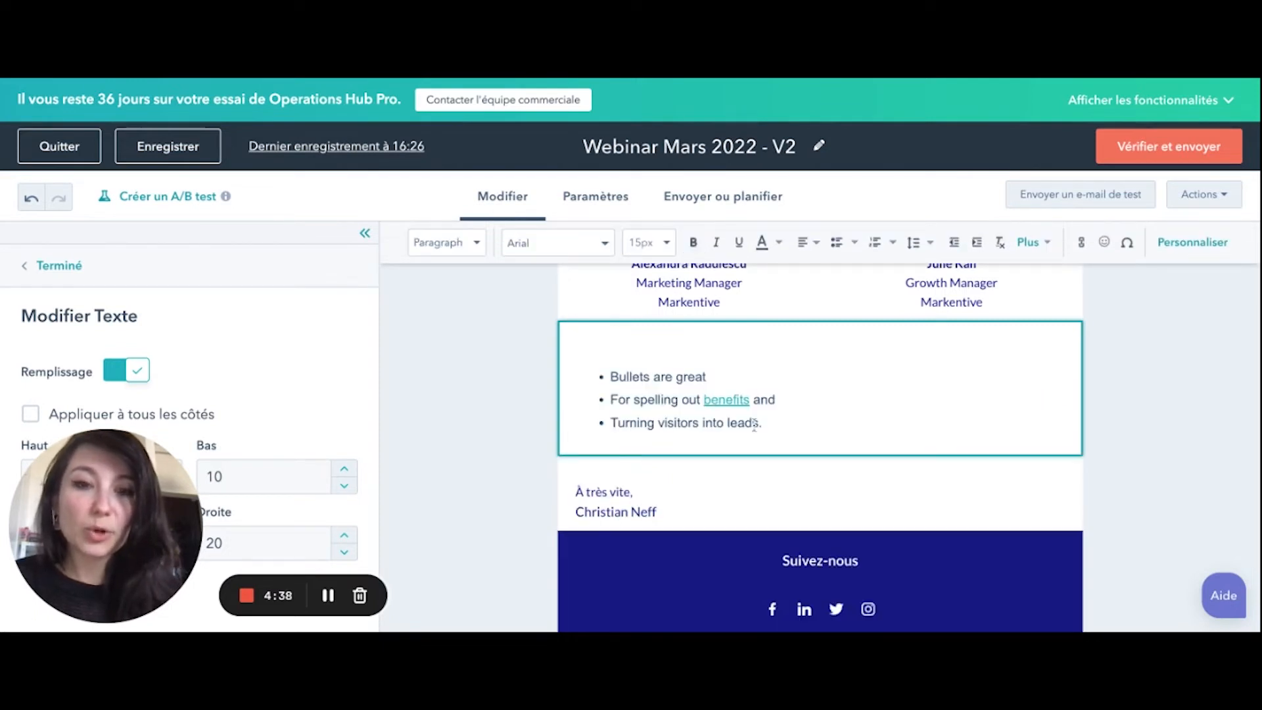
Colour the new text block's bullet list with the favourite dark navy blue and set its font to Lato.
{"action": "left_click", "coordinate": [762, 424], "text": "shift"}
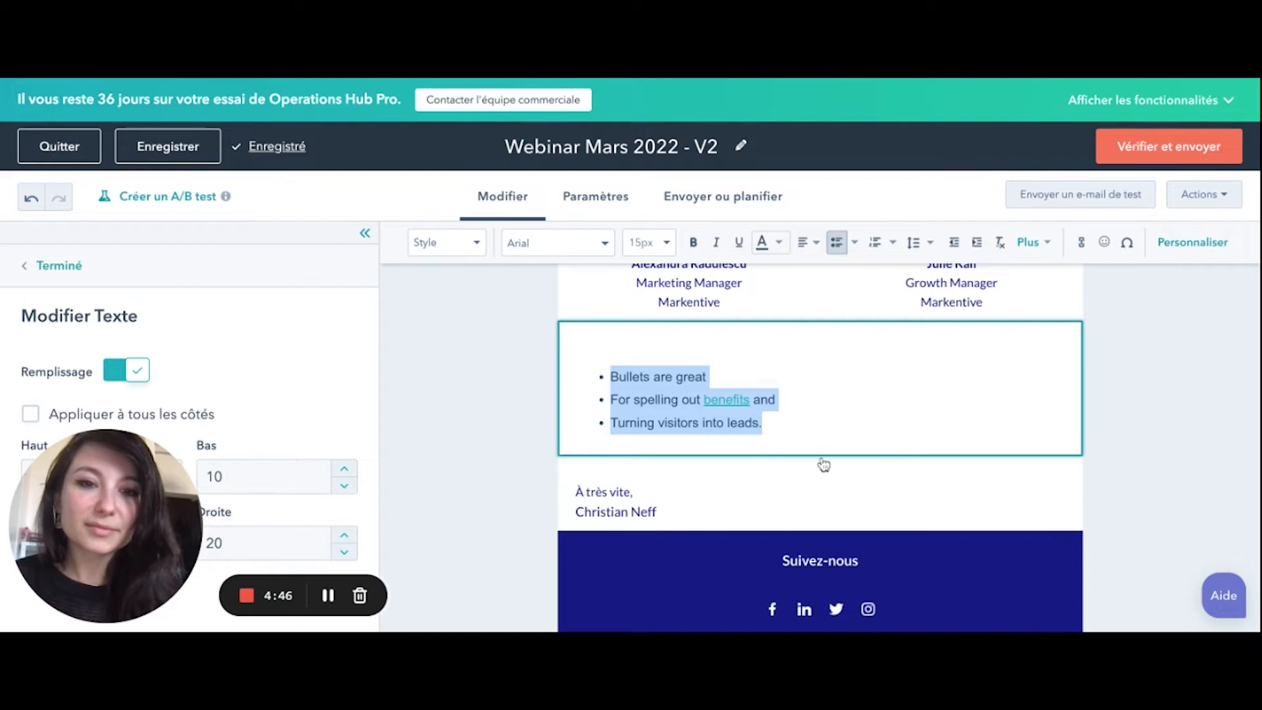
{"action": "left_click", "coordinate": [777, 243]}
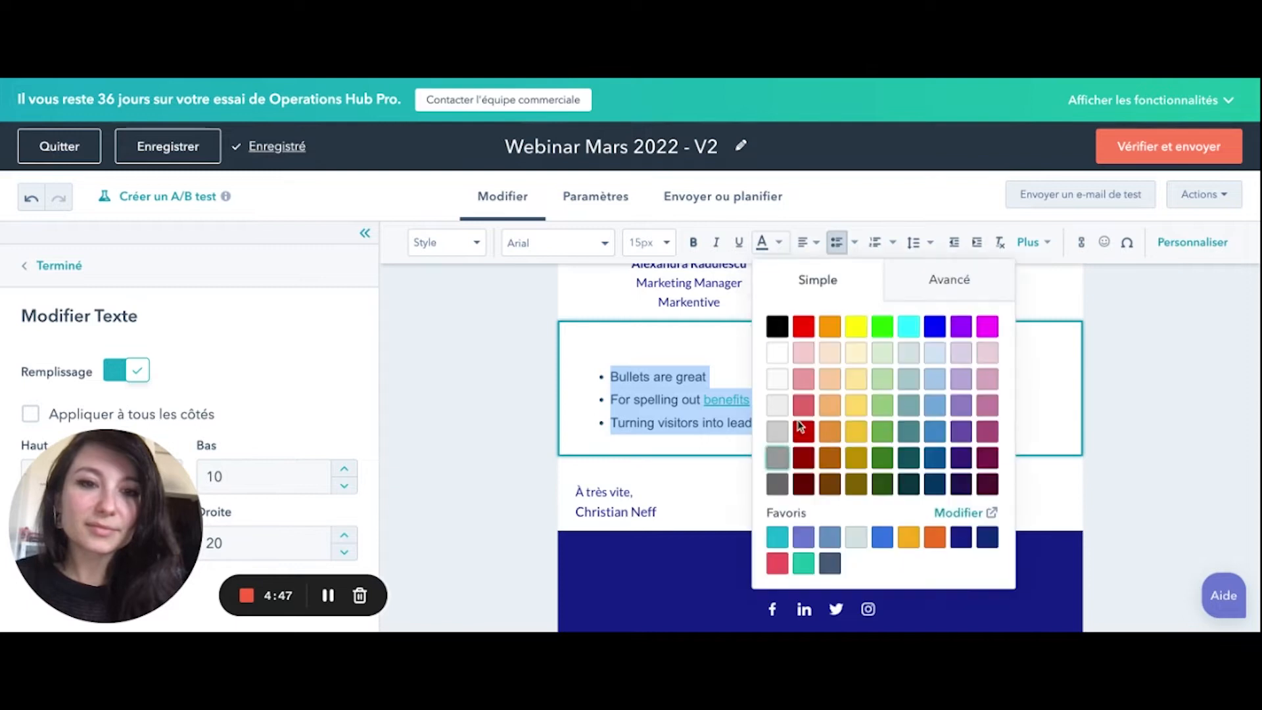
{"action": "left_click", "coordinate": [964, 537]}
{"action": "left_click", "coordinate": [573, 252]}
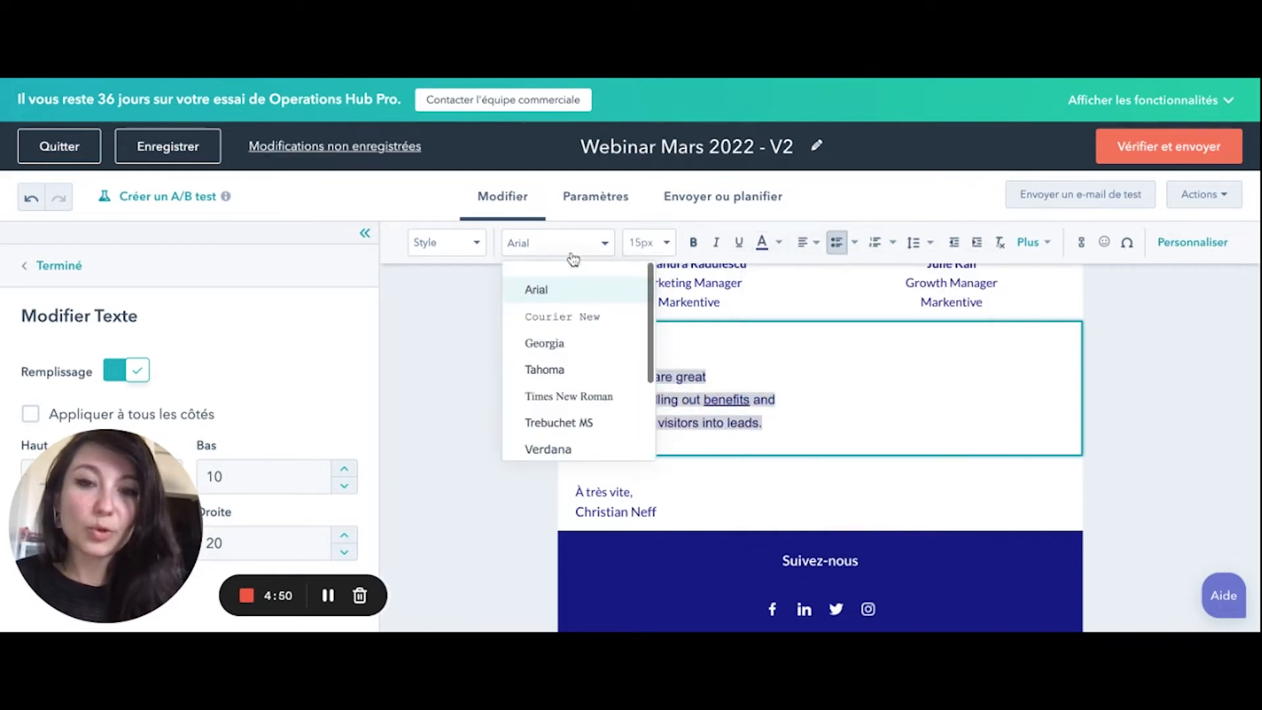
{"action": "scroll", "coordinate": [576, 366], "scroll_direction": "down", "scroll_amount": 2}
{"action": "scroll", "coordinate": [576, 367], "scroll_direction": "down", "scroll_amount": 1}
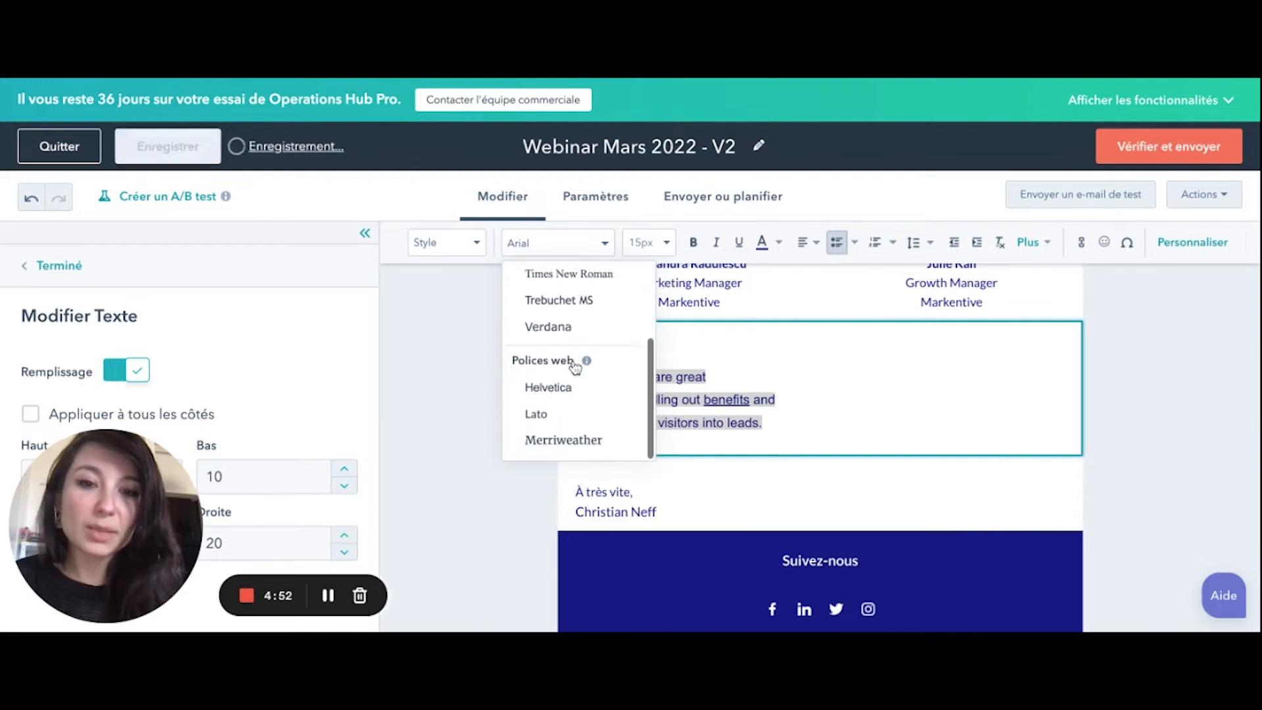
{"action": "left_click", "coordinate": [550, 426]}
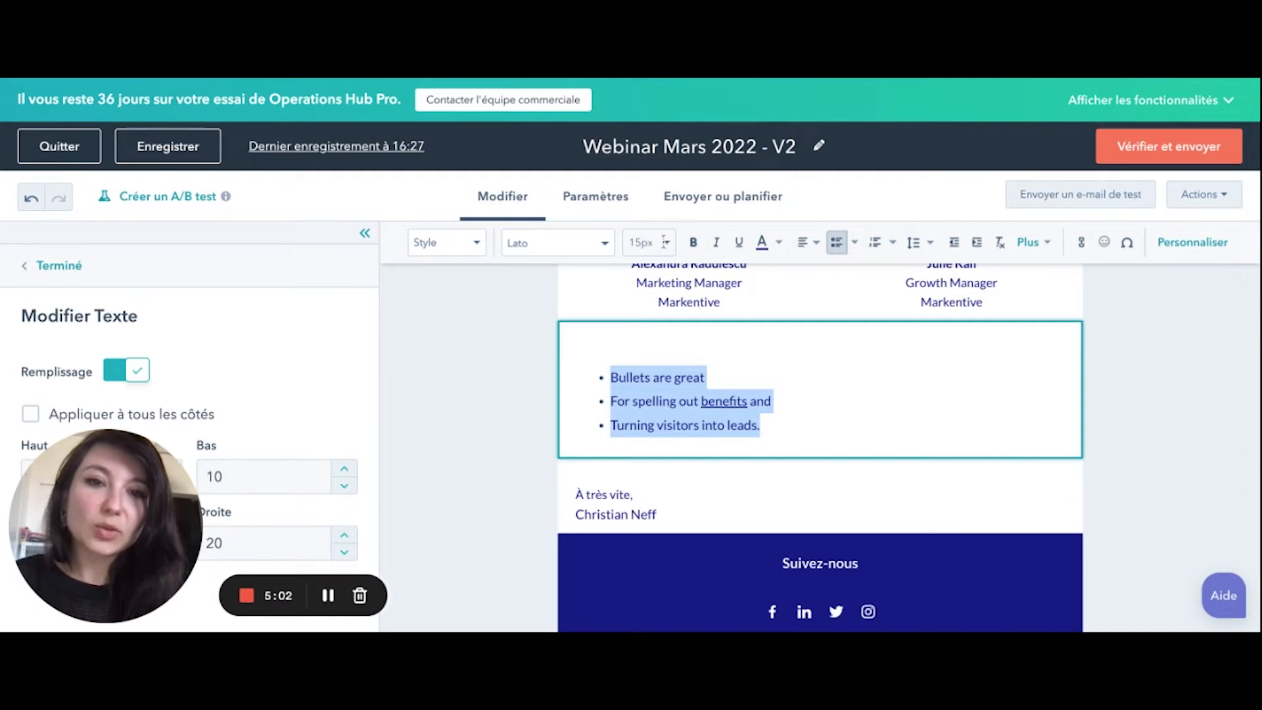
Set the font size of the text block's bullet list to 14px.
{"action": "left_click", "coordinate": [664, 241]}
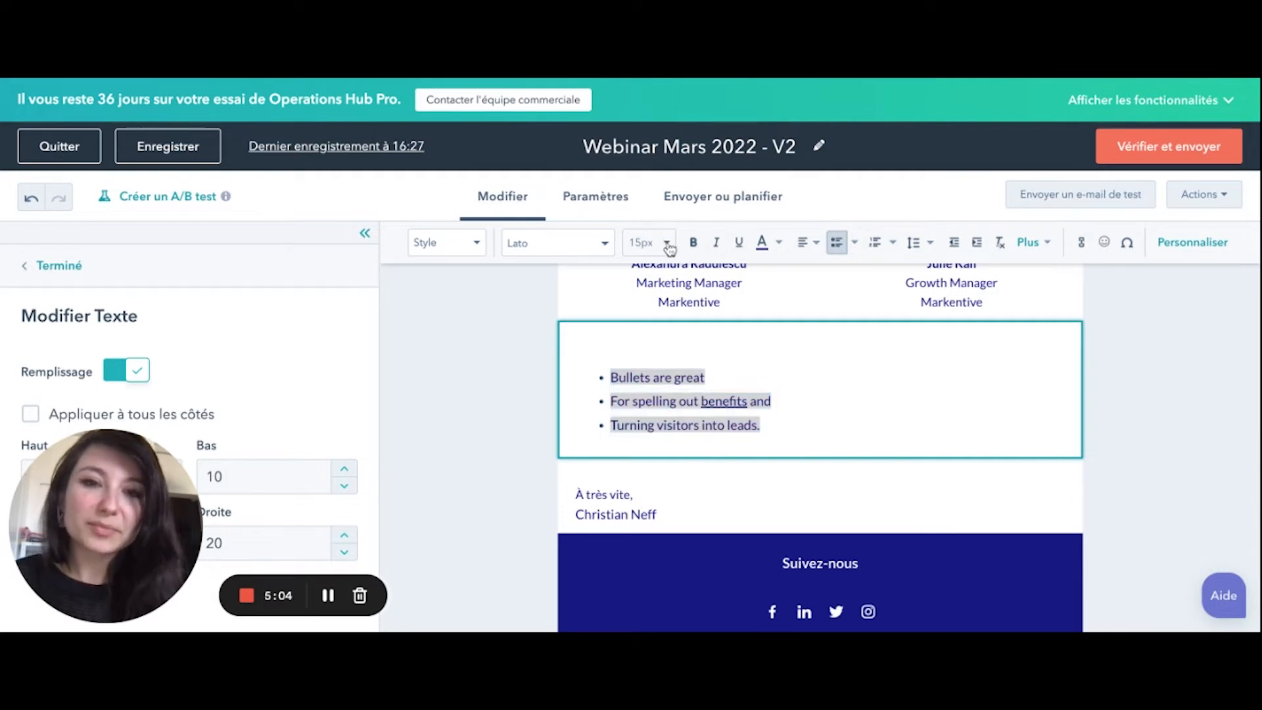
{"action": "left_click", "coordinate": [669, 247]}
{"action": "left_click", "coordinate": [665, 277]}
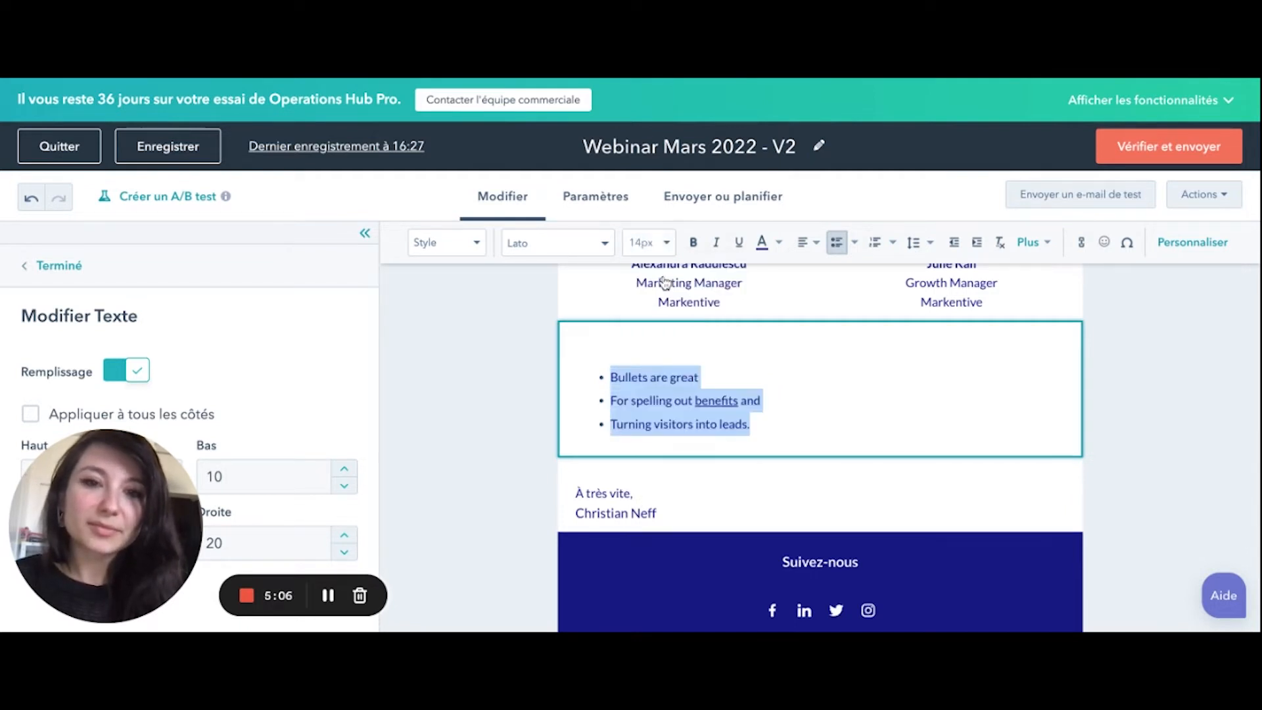
View the special characters that can be inserted on the text block's empty first line and close the picker.
{"action": "left_click", "coordinate": [696, 345]}
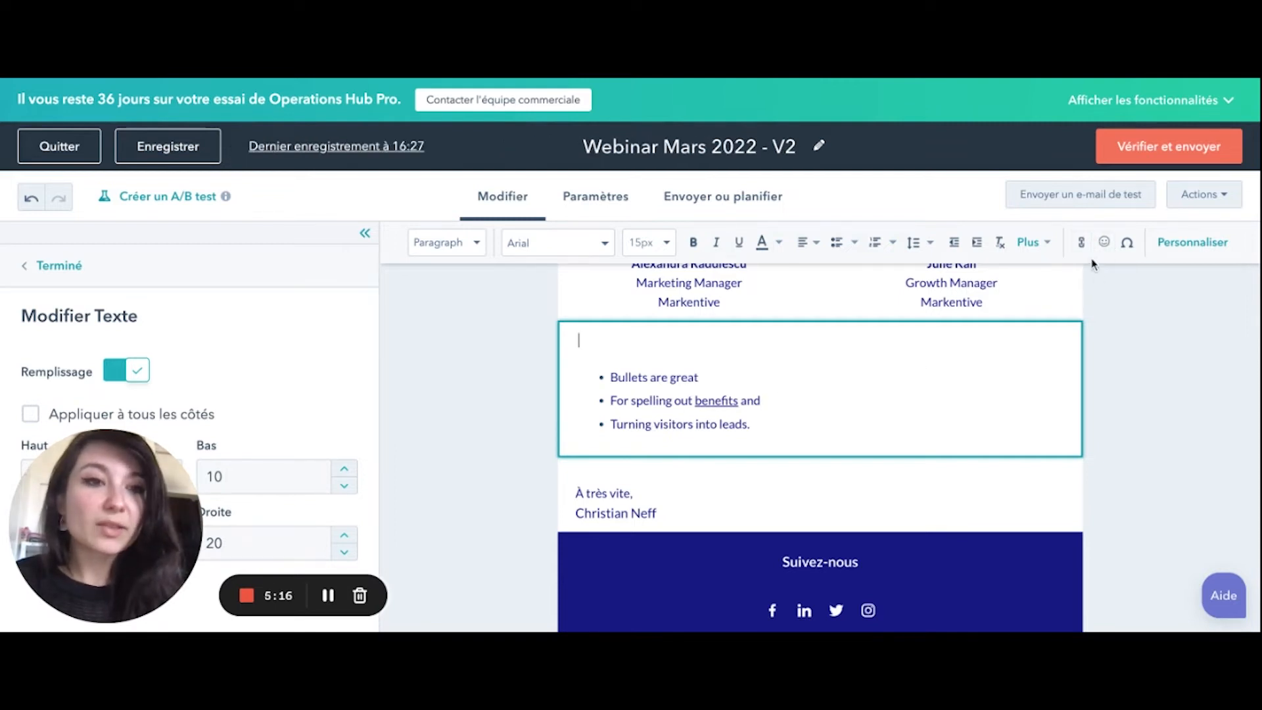
{"action": "left_click", "coordinate": [1128, 244]}
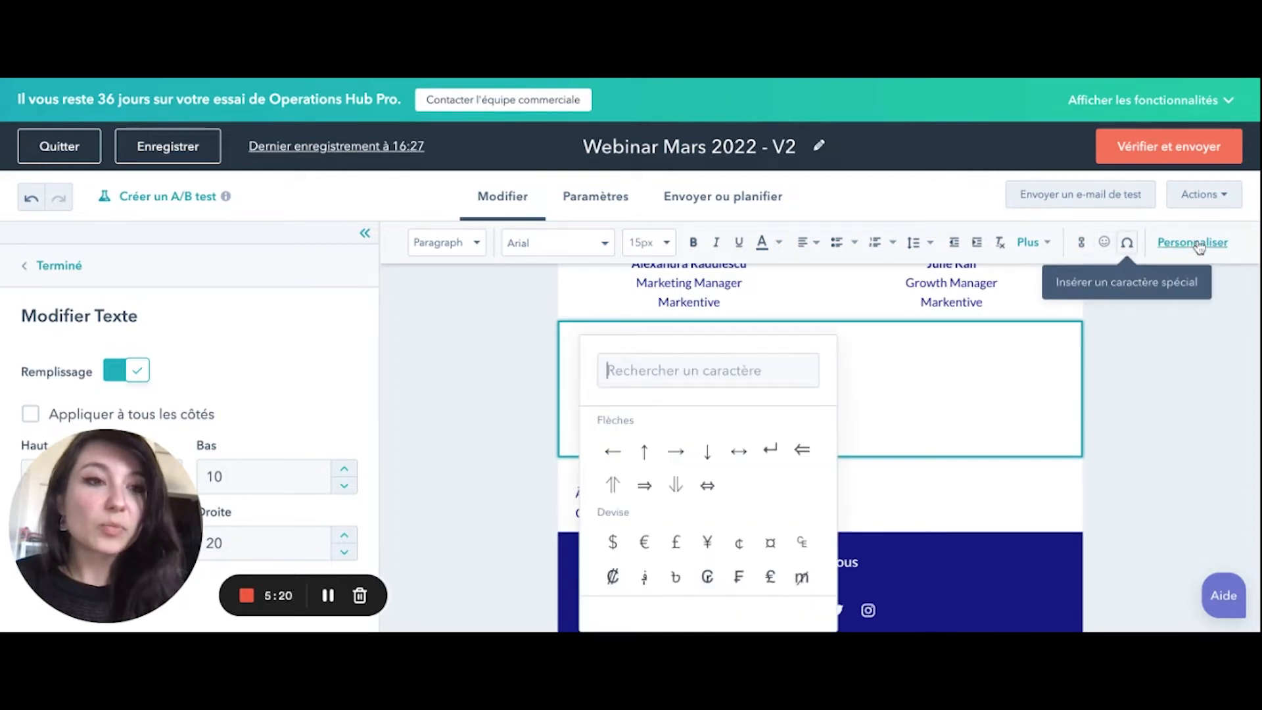
{"action": "left_click", "coordinate": [929, 344]}
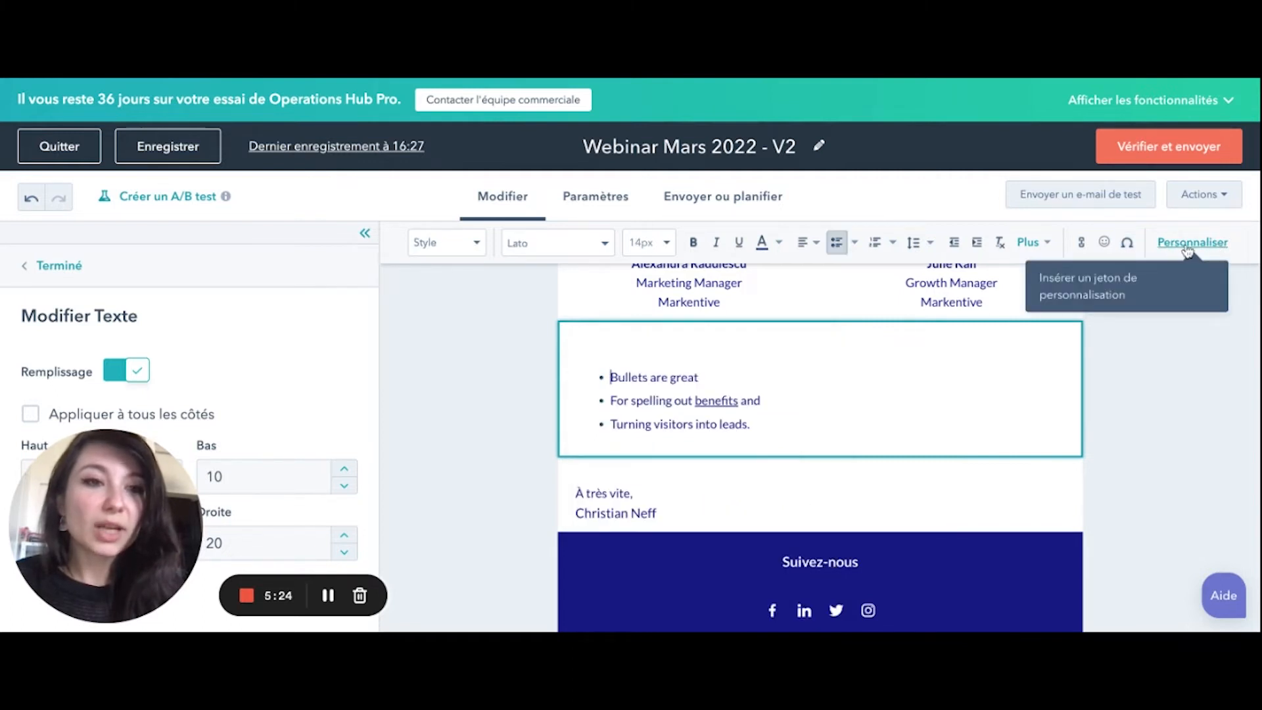
Insert the Contact personalisation token Prénom at the start of the first bullet, using the property's global default value.
{"action": "left_click", "coordinate": [1174, 256]}
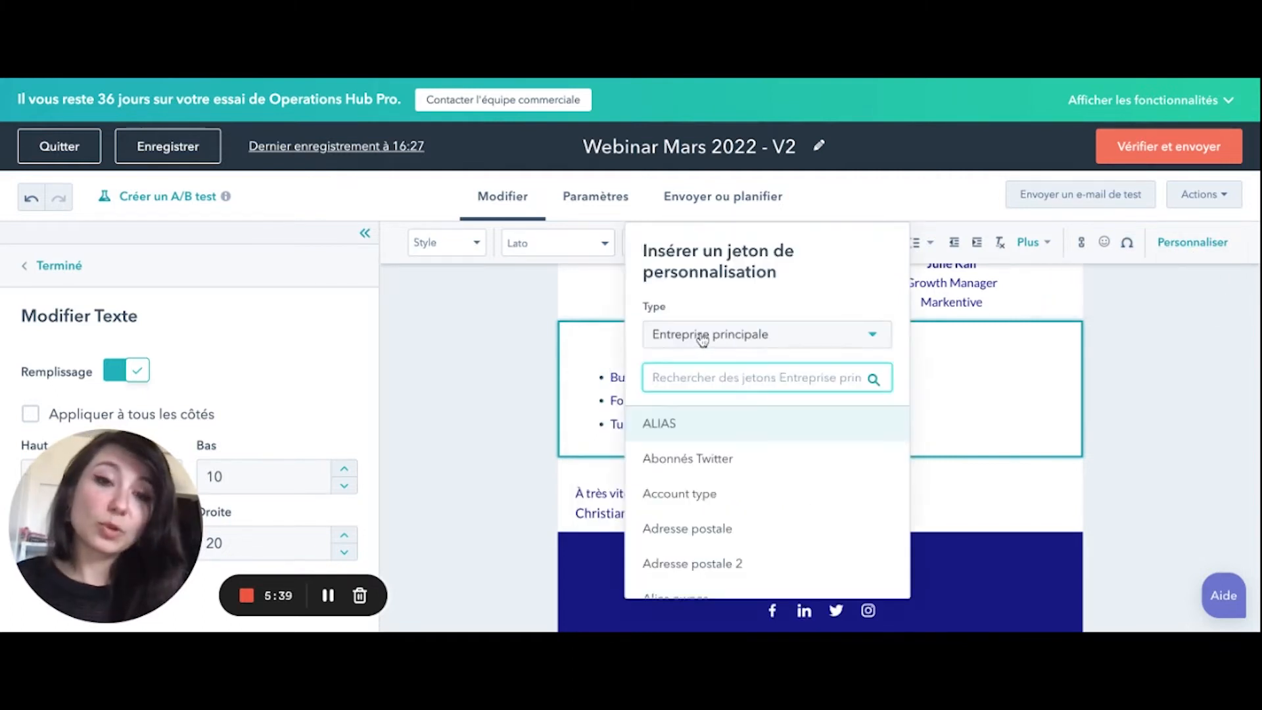
{"action": "left_click", "coordinate": [687, 336]}
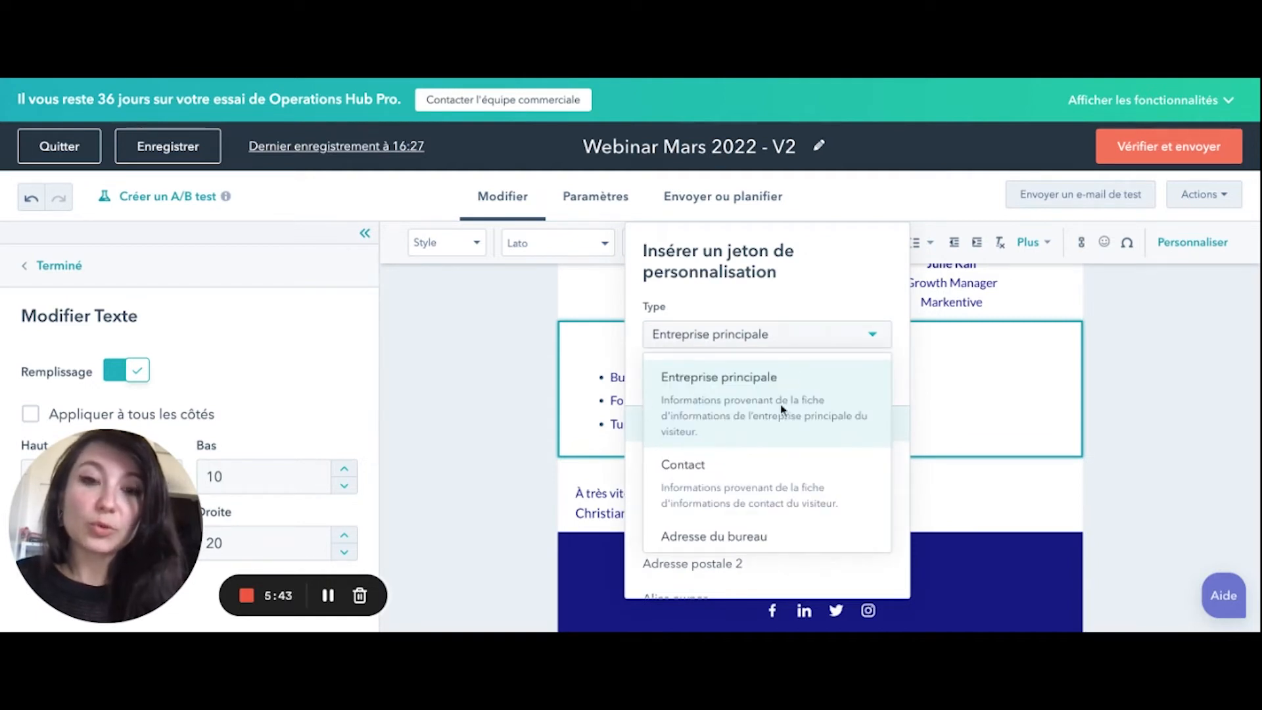
{"action": "left_click", "coordinate": [697, 486]}
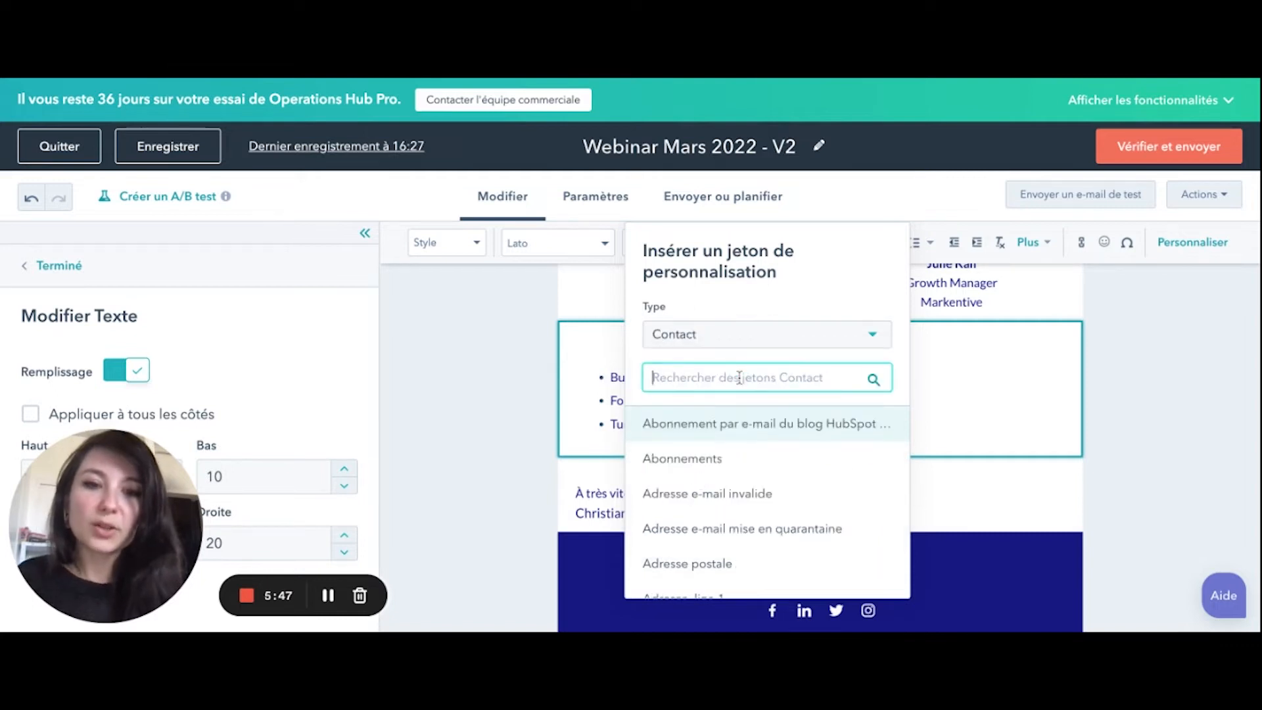
{"action": "type", "text": "prénom"}
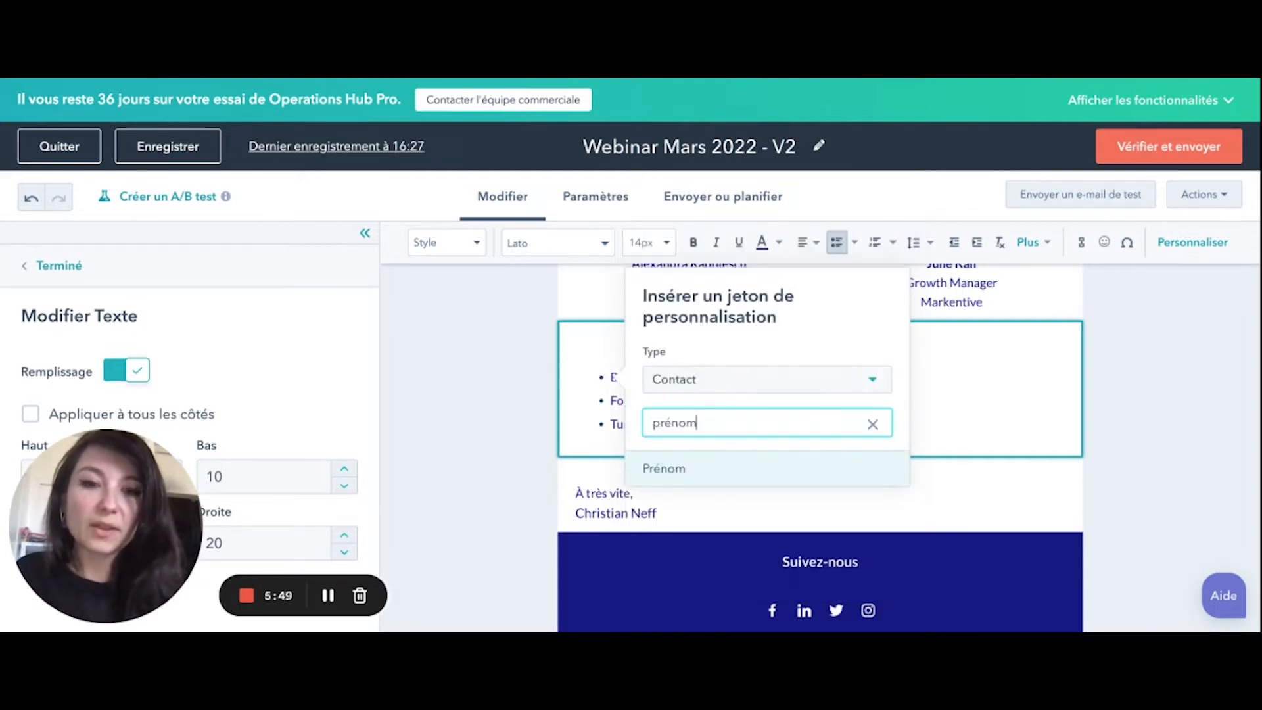
{"action": "left_click", "coordinate": [666, 472]}
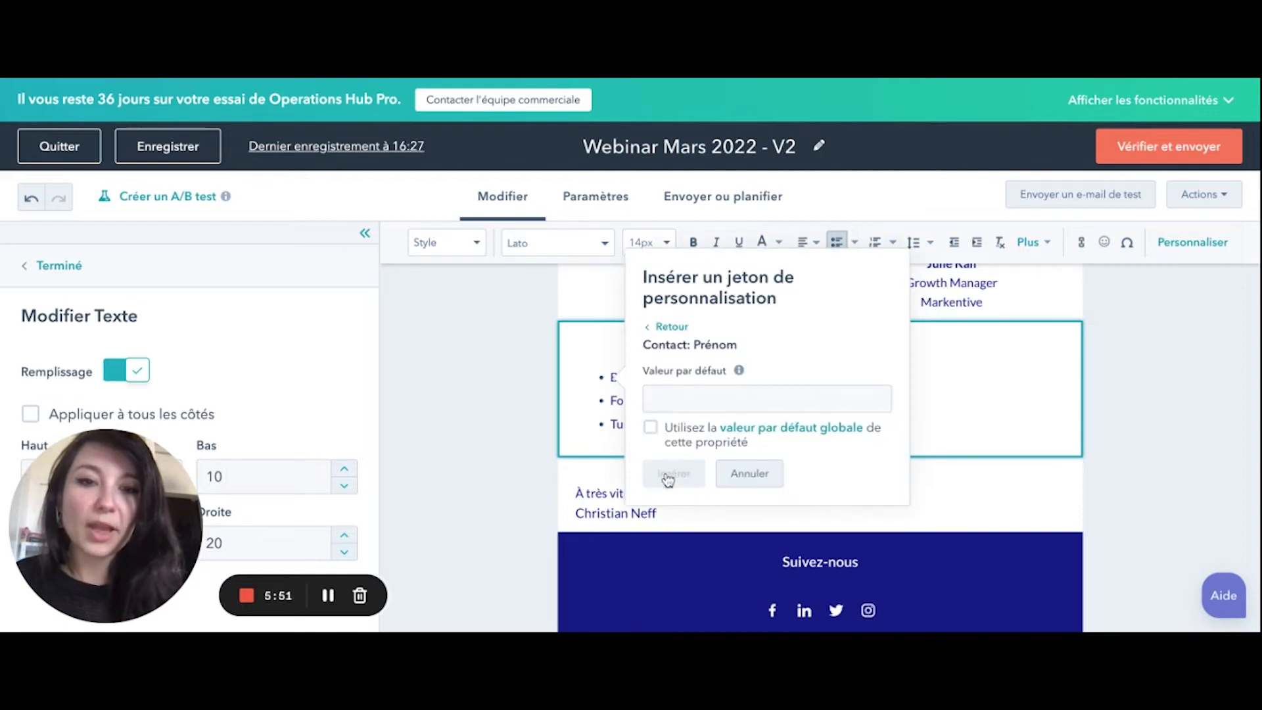
{"action": "left_click", "coordinate": [650, 427]}
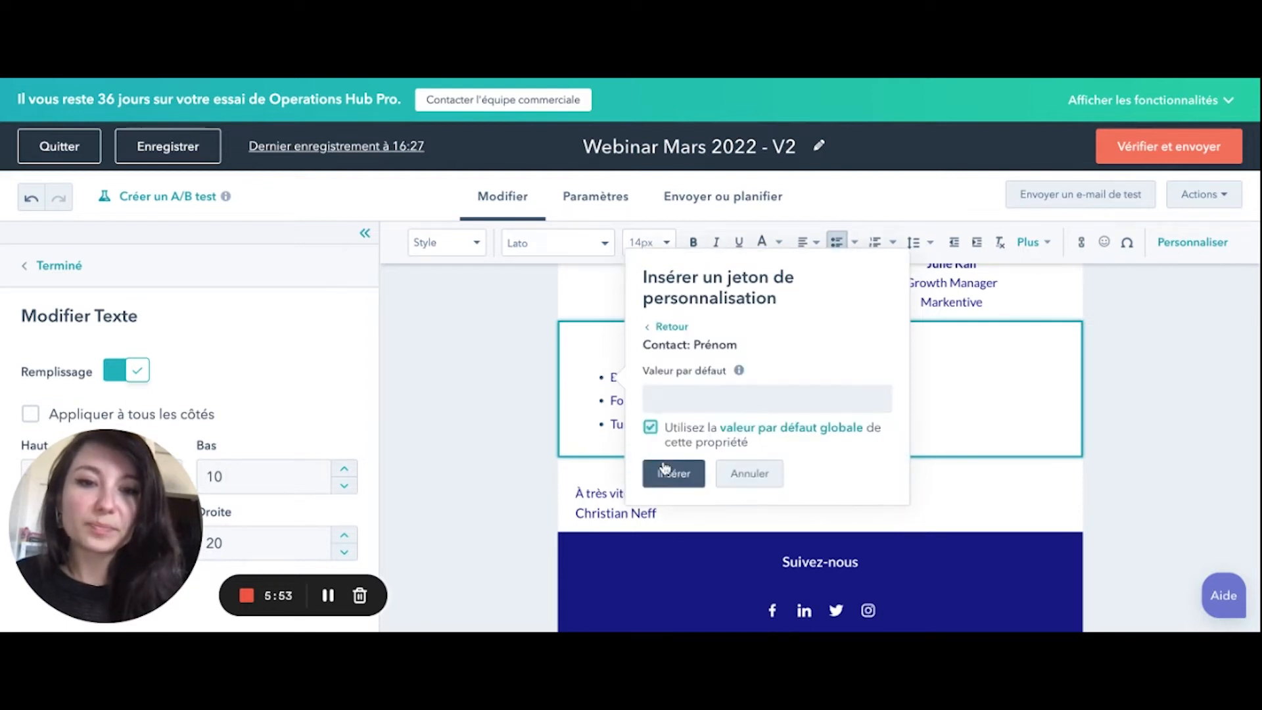
{"action": "left_click", "coordinate": [672, 480]}
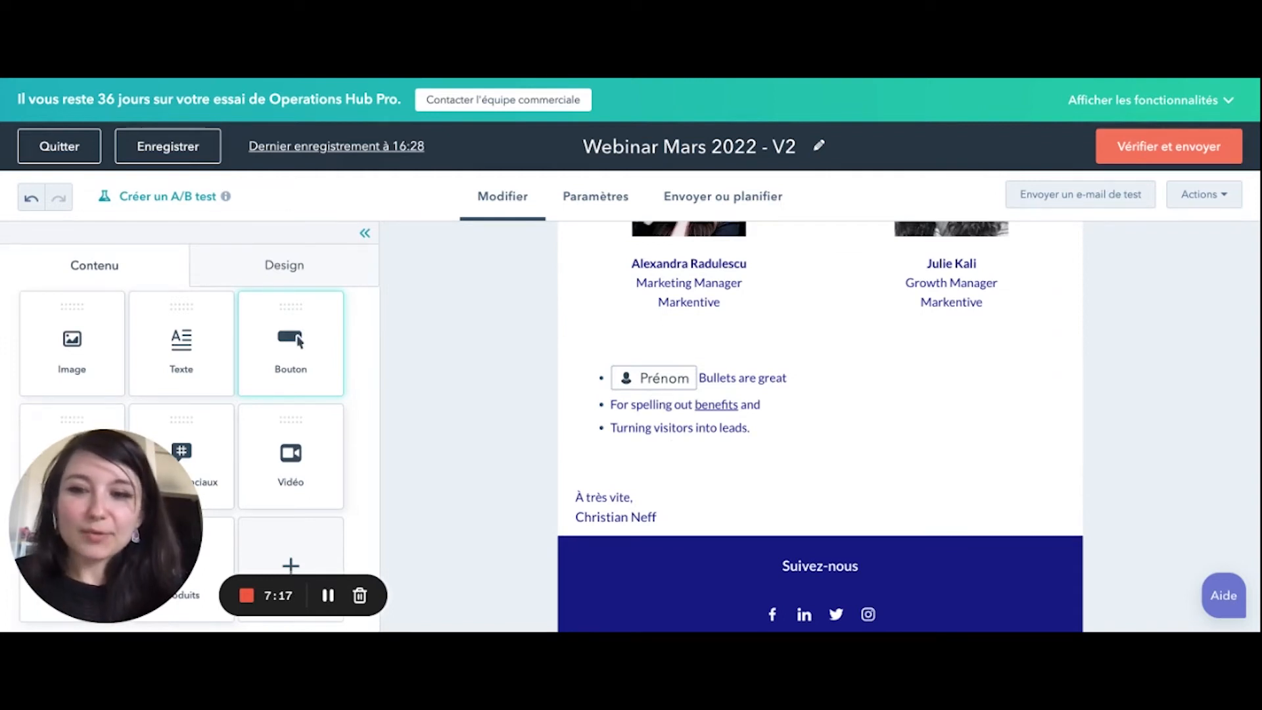
Add a button block between the bullet list and the sign-off, and review its available link types, keeping URL.
{"action": "left_click_drag", "start_coordinate": [290, 343], "coordinate": [638, 468]}
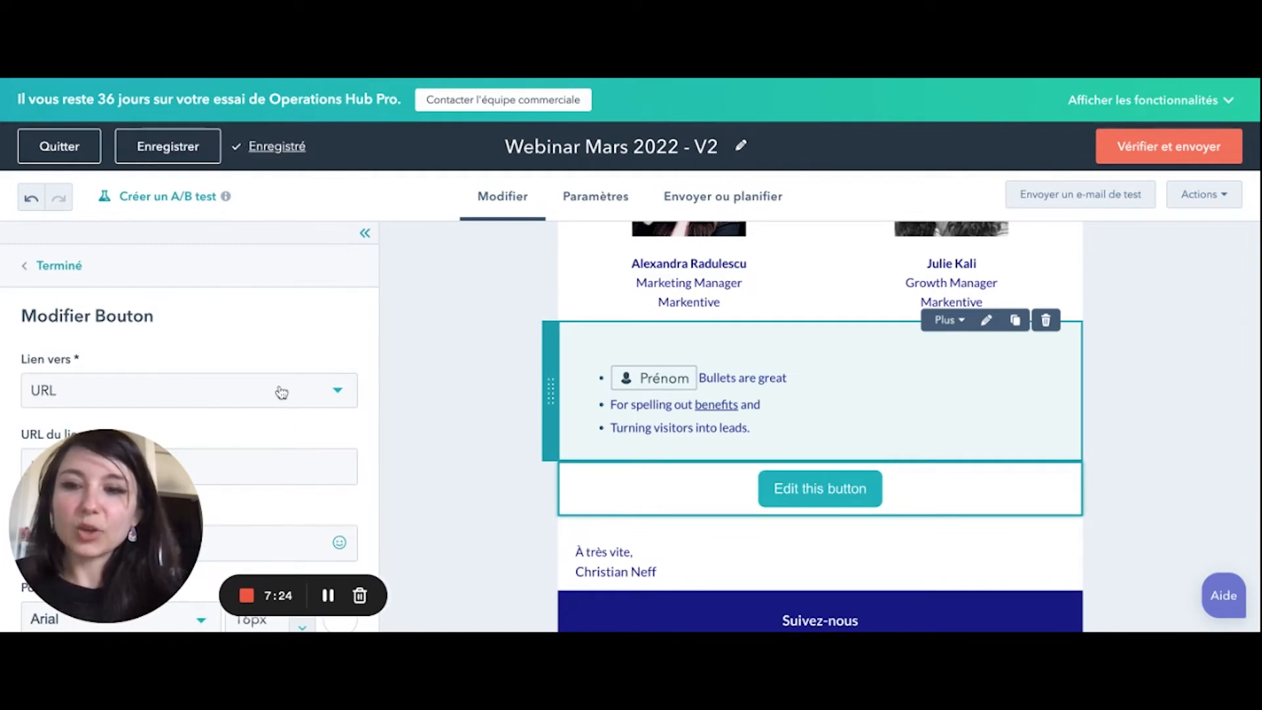
{"action": "scroll", "coordinate": [280, 392], "scroll_direction": "down", "scroll_amount": 1}
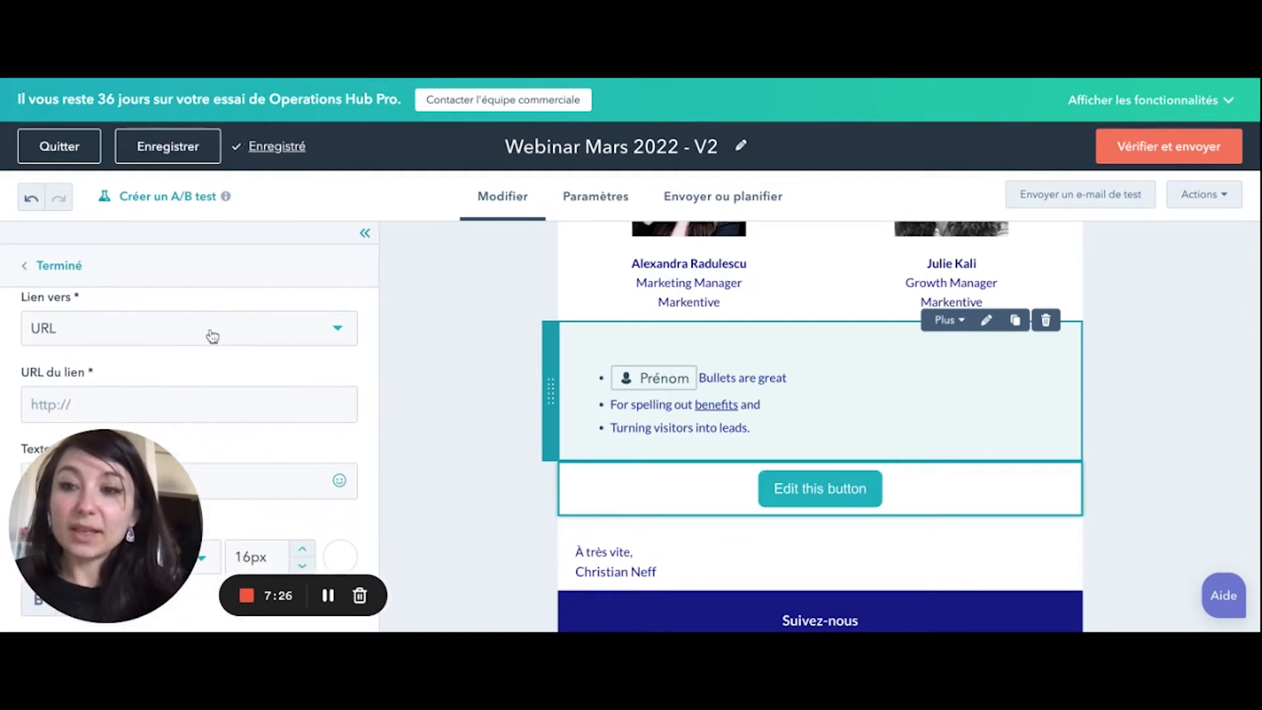
{"action": "left_click", "coordinate": [291, 333]}
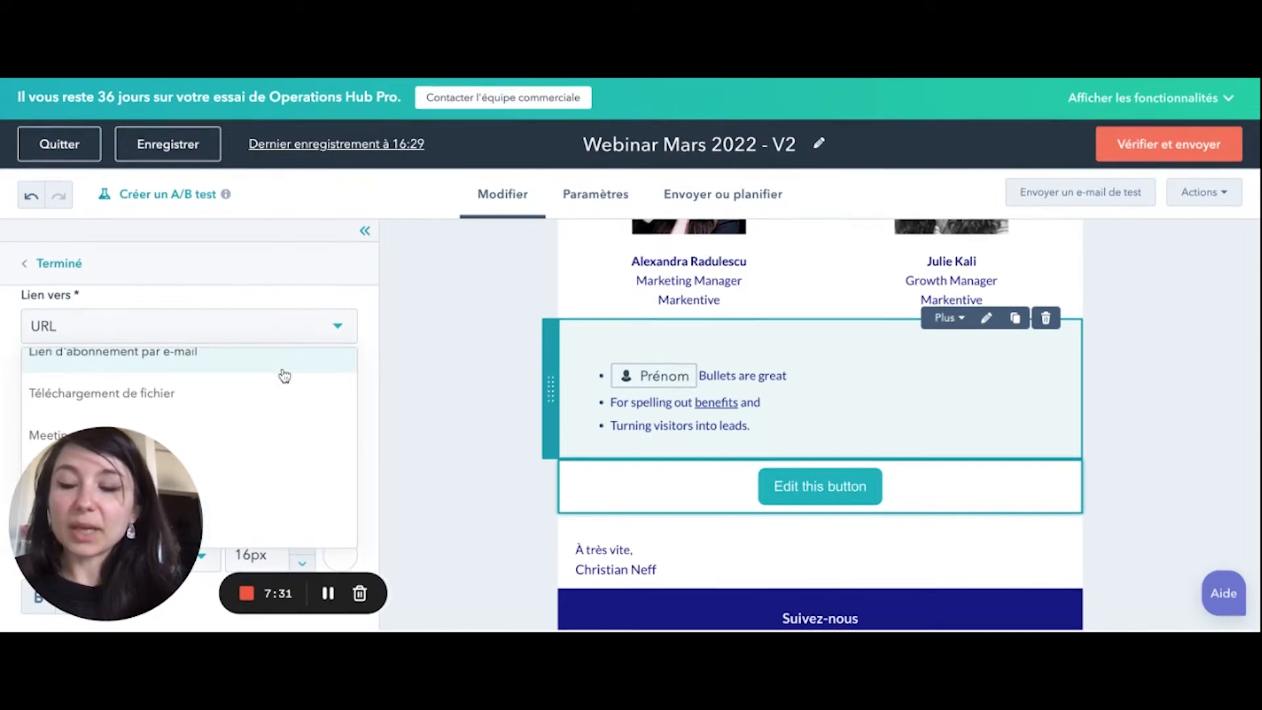
{"action": "scroll", "coordinate": [284, 375], "scroll_direction": "up", "scroll_amount": 2}
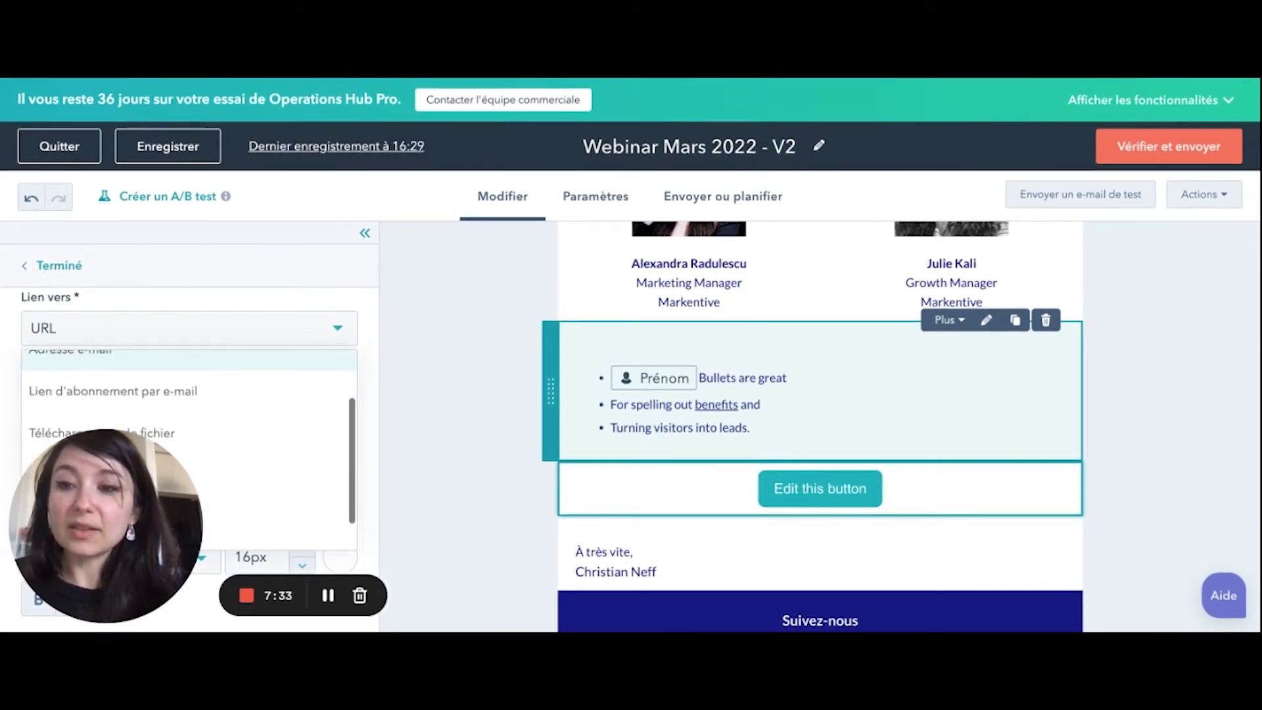
{"action": "scroll", "coordinate": [284, 378], "scroll_direction": "up", "scroll_amount": 1}
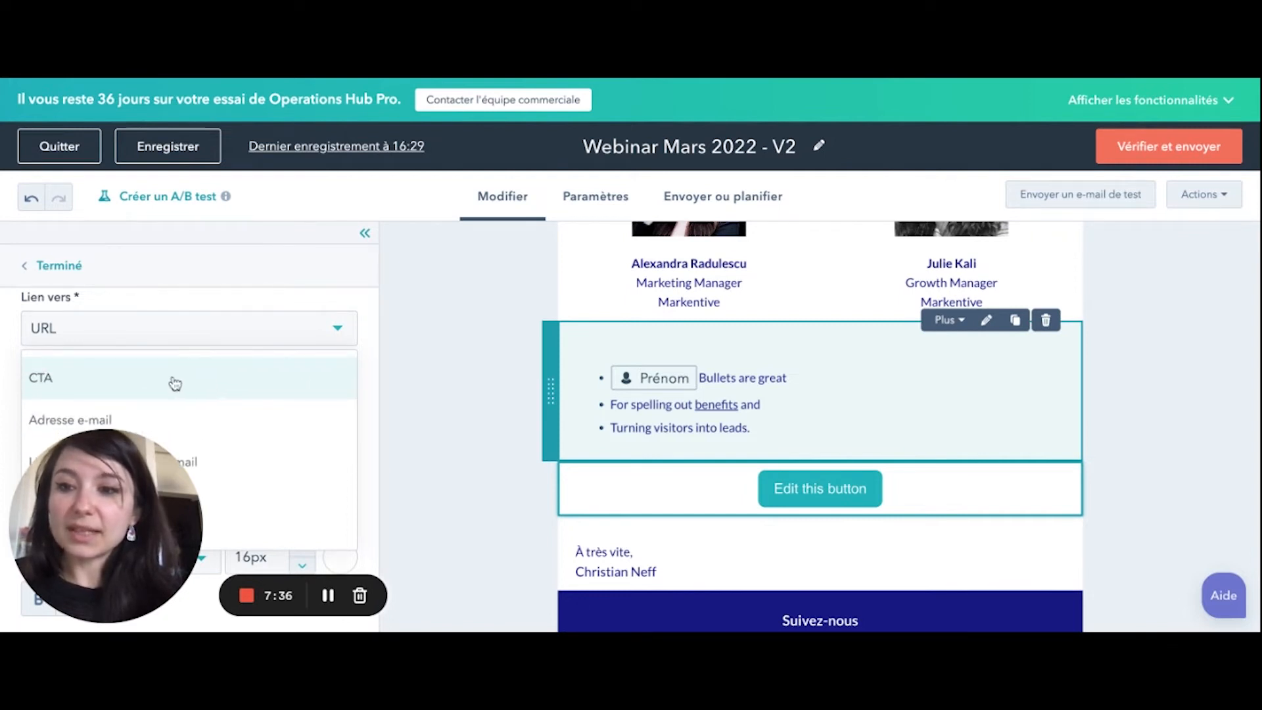
{"action": "scroll", "coordinate": [263, 403], "scroll_direction": "down", "scroll_amount": 2}
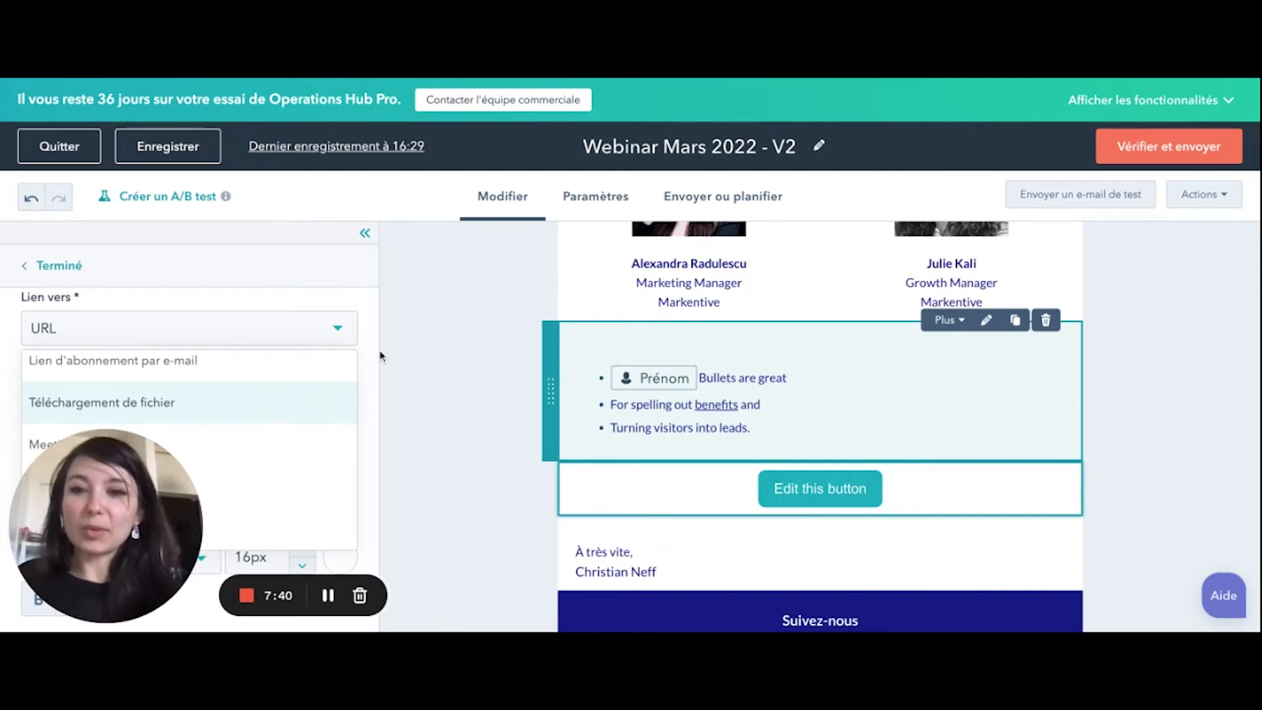
{"action": "left_click", "coordinate": [366, 303]}
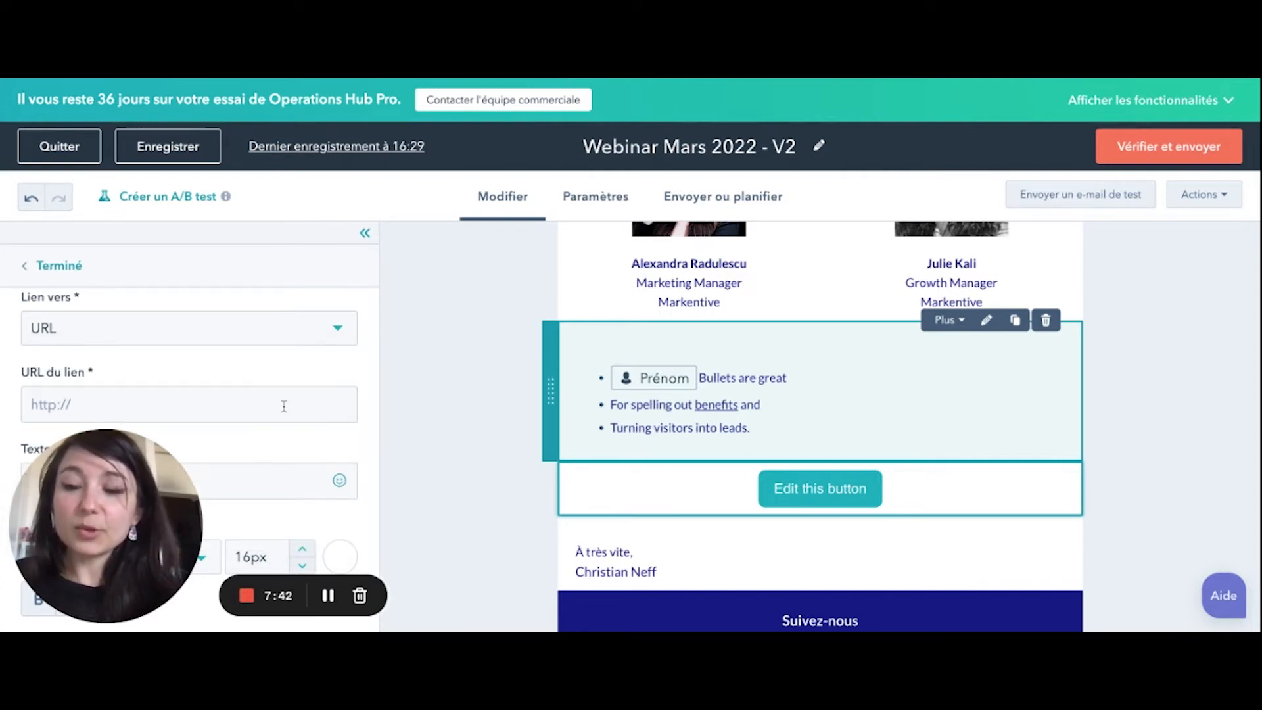
Set the new button's text to "Je participe".
{"action": "scroll", "coordinate": [284, 406], "scroll_direction": "down", "scroll_amount": 3}
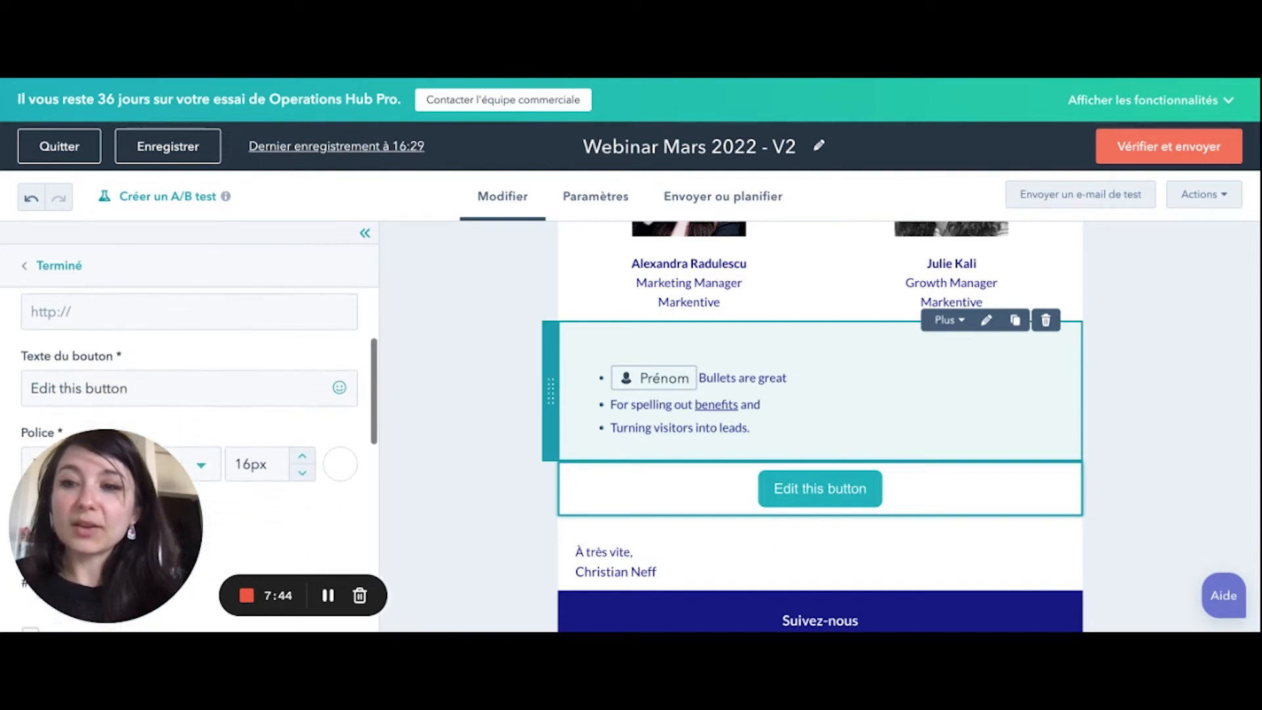
{"action": "scroll", "coordinate": [79, 368], "scroll_direction": "down", "scroll_amount": 1}
{"action": "left_click", "coordinate": [77, 359]}
{"action": "key", "text": "ctrl+a"}
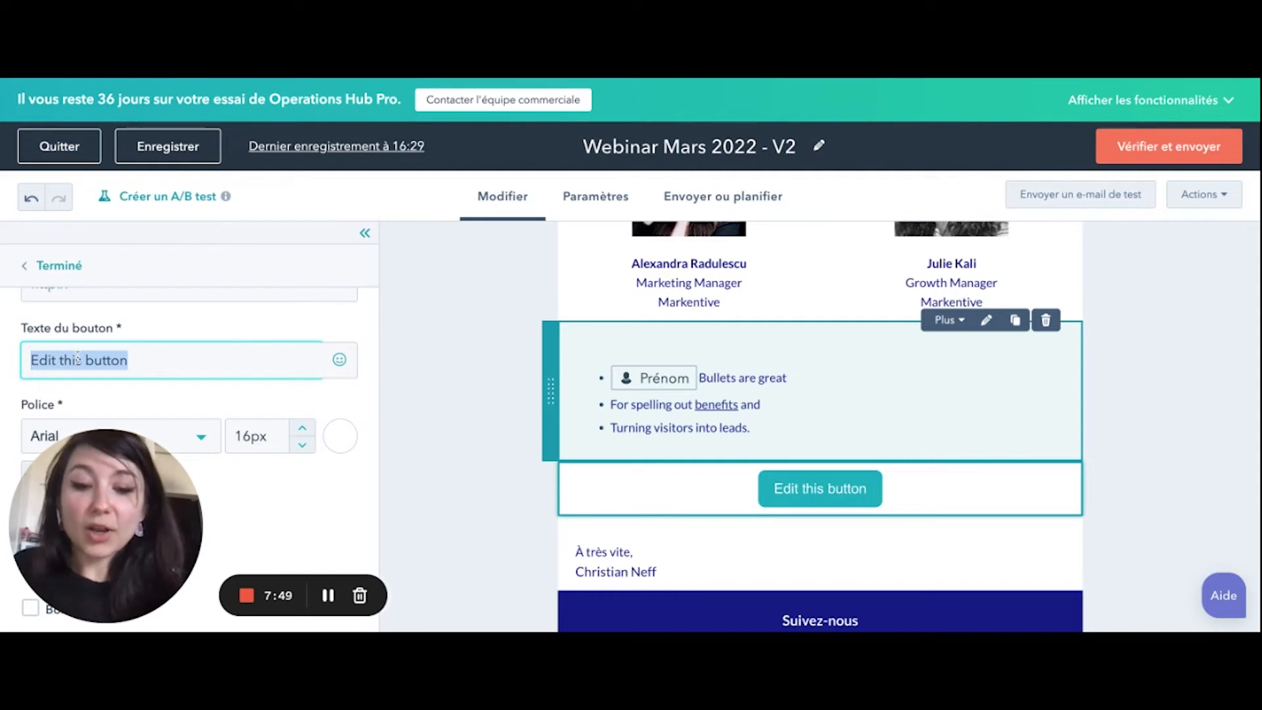
{"action": "type", "text": "Je participe"}
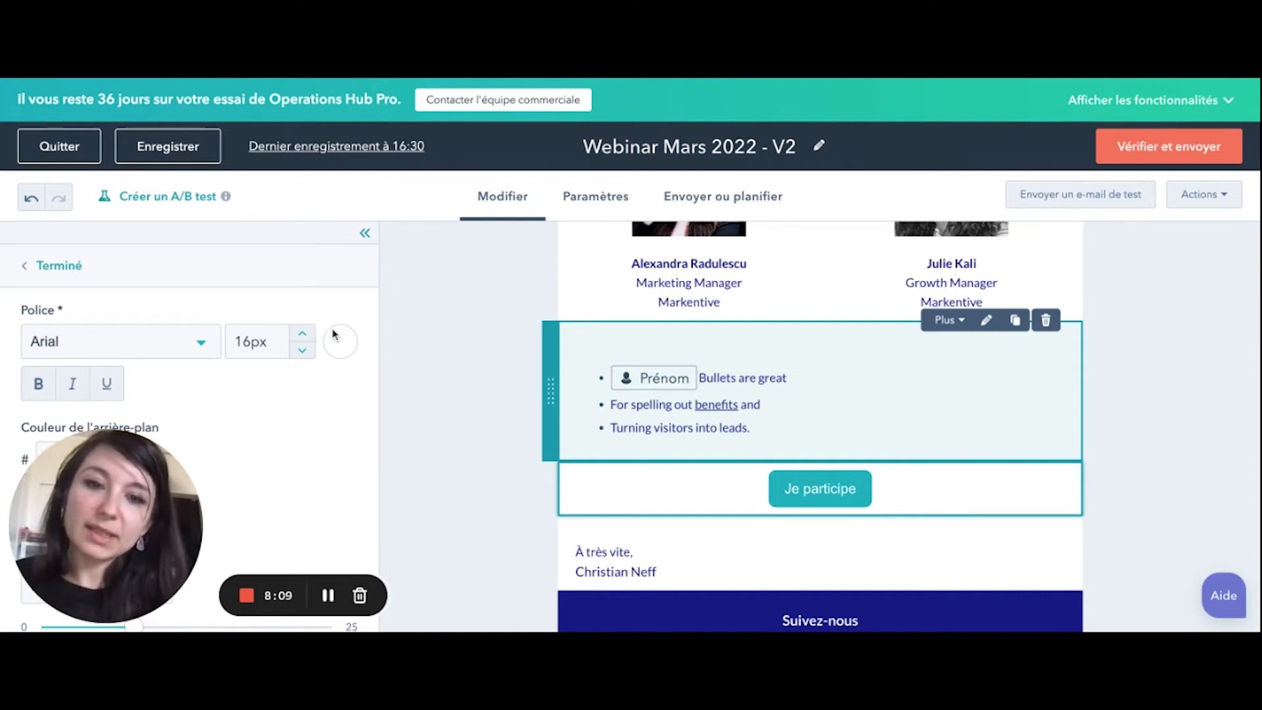
Give the "Je participe" button a dark navy blue background and set its corner radius to 0.
{"action": "scroll", "coordinate": [322, 389], "scroll_direction": "down", "scroll_amount": 2}
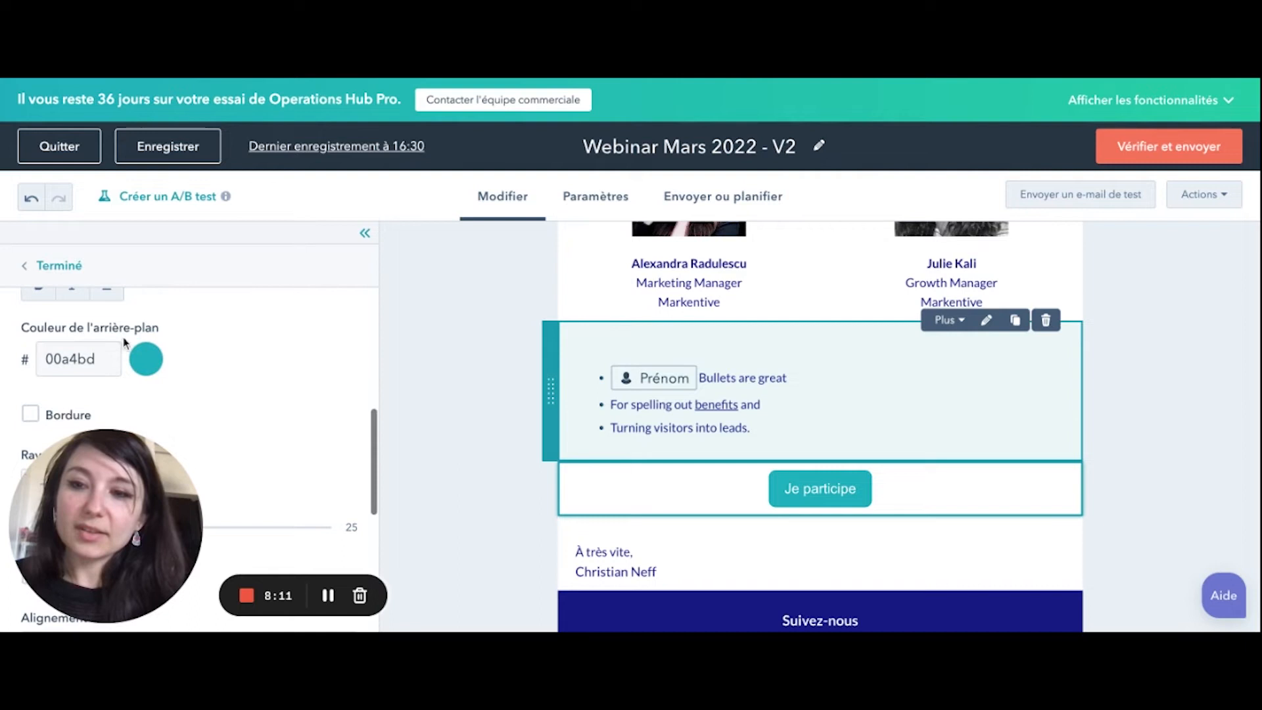
{"action": "left_click", "coordinate": [148, 364]}
{"action": "left_click", "coordinate": [147, 364]}
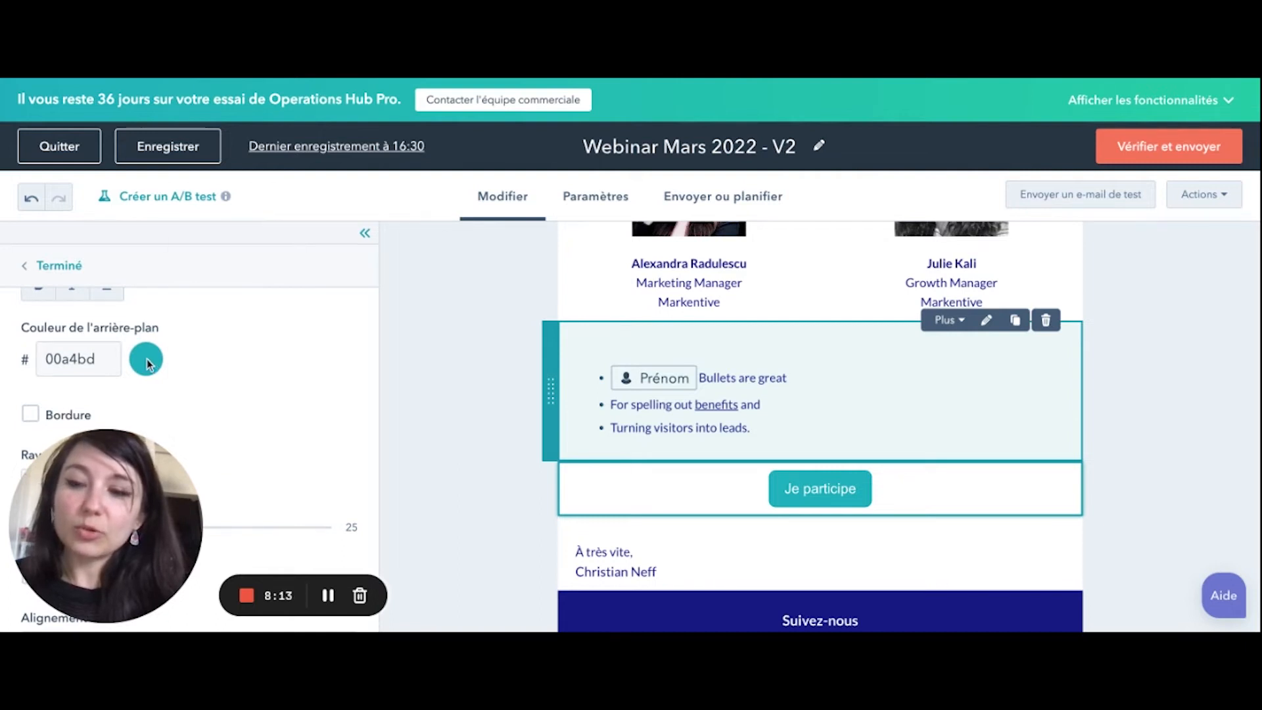
{"action": "left_click", "coordinate": [147, 363]}
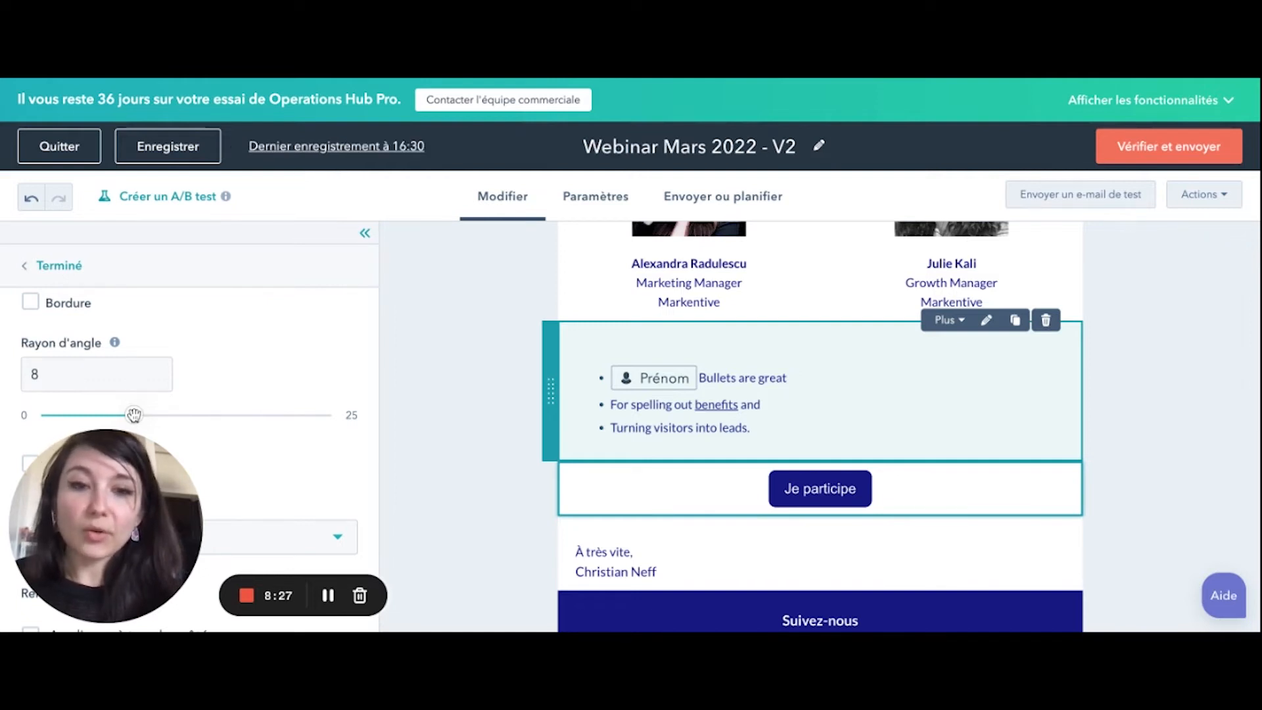
{"action": "left_click_drag", "start_coordinate": [133, 414], "coordinate": [52, 414]}
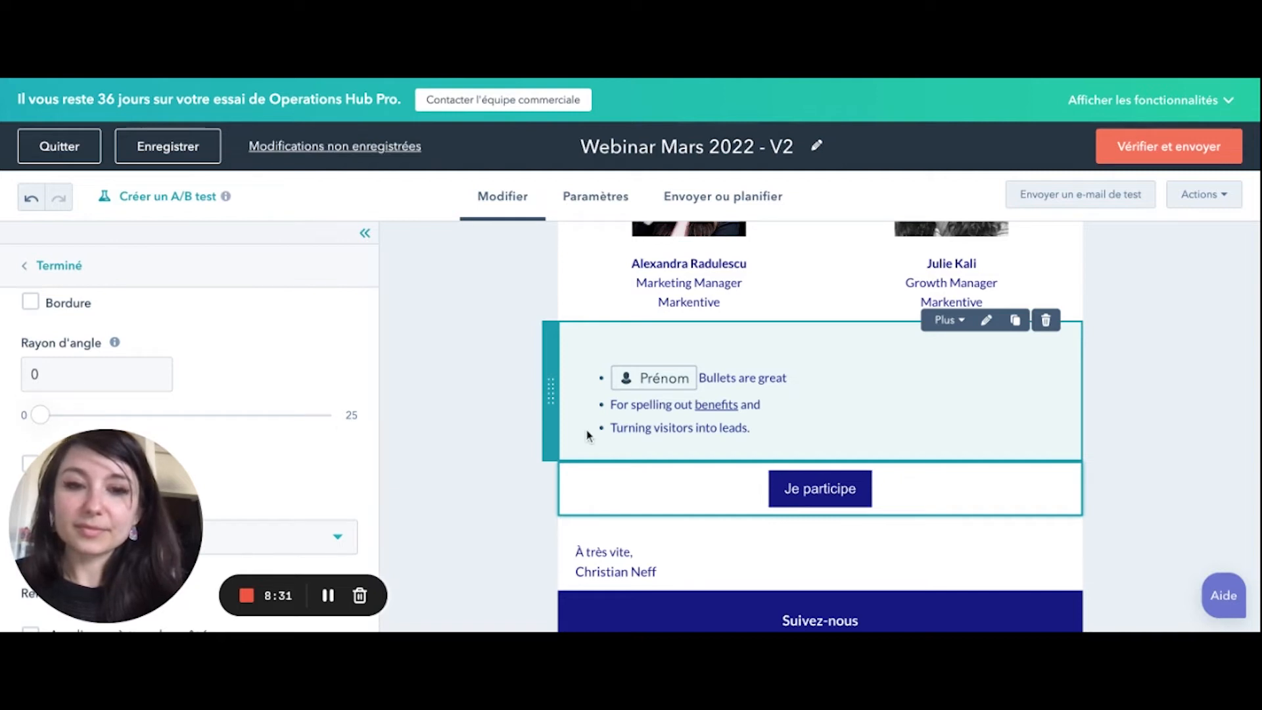
Add a second Instagram entry to the social network block in the e-mail's footer.
{"action": "scroll", "coordinate": [322, 507], "scroll_direction": "down", "scroll_amount": 1}
{"action": "scroll", "coordinate": [322, 507], "scroll_direction": "down", "scroll_amount": 4}
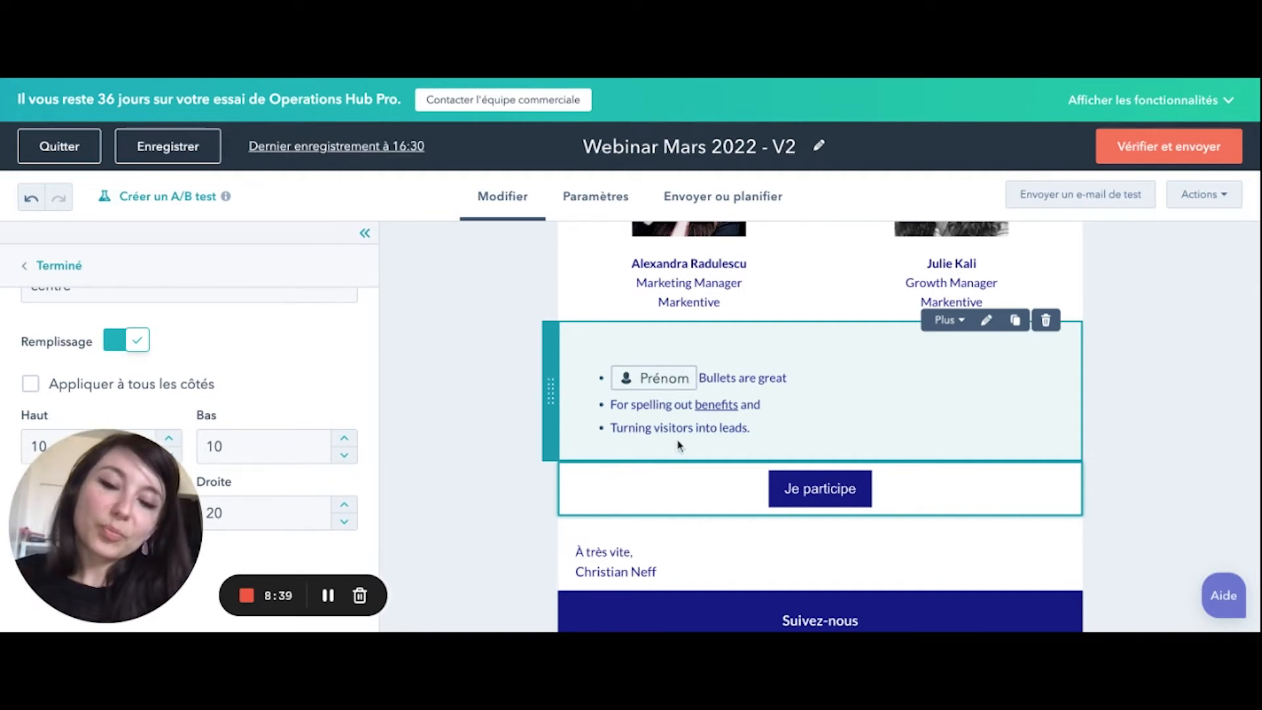
{"action": "scroll", "coordinate": [698, 442], "scroll_direction": "down", "scroll_amount": 3}
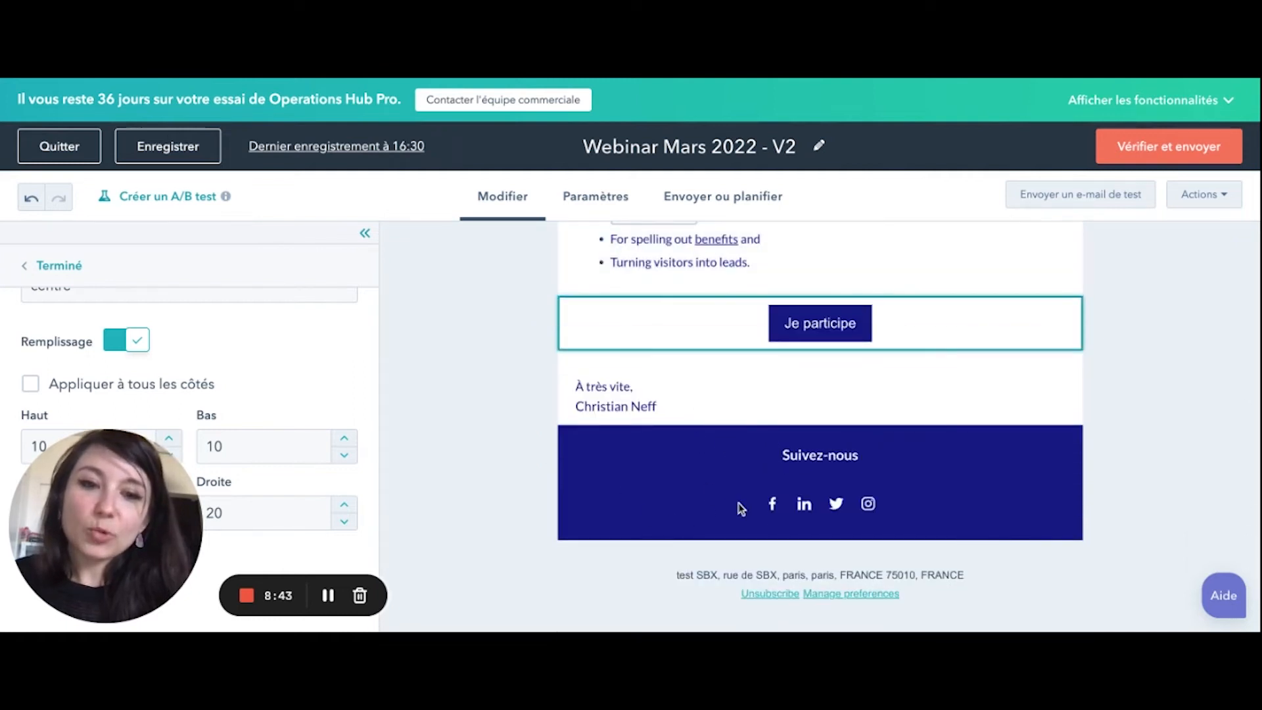
{"action": "left_click", "coordinate": [719, 508]}
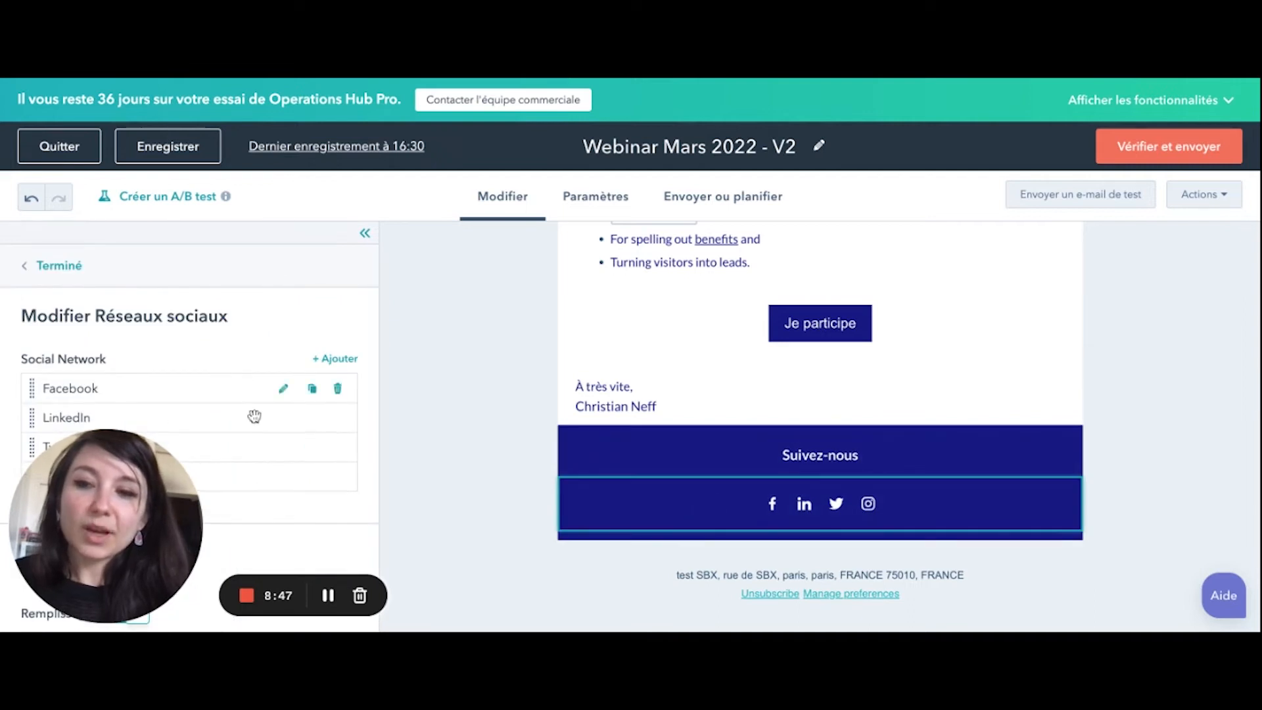
{"action": "scroll", "coordinate": [257, 490], "scroll_direction": "down", "scroll_amount": 4}
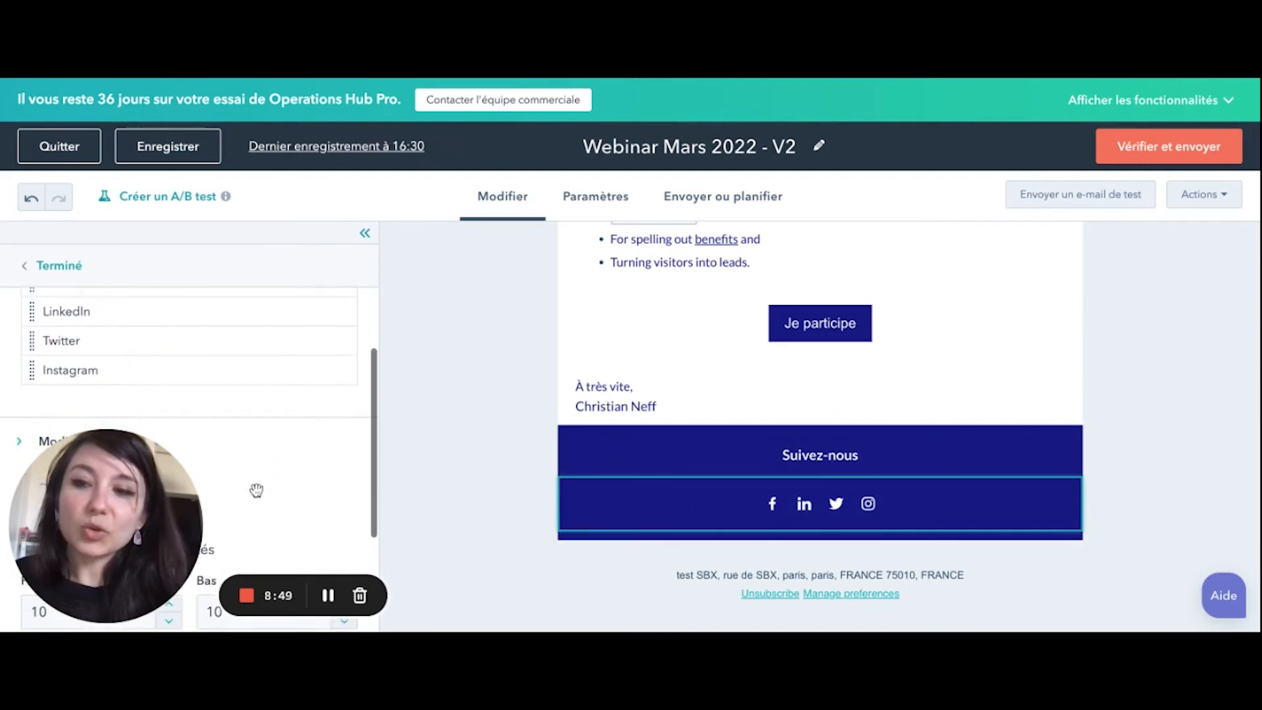
{"action": "scroll", "coordinate": [256, 427], "scroll_direction": "up", "scroll_amount": 4}
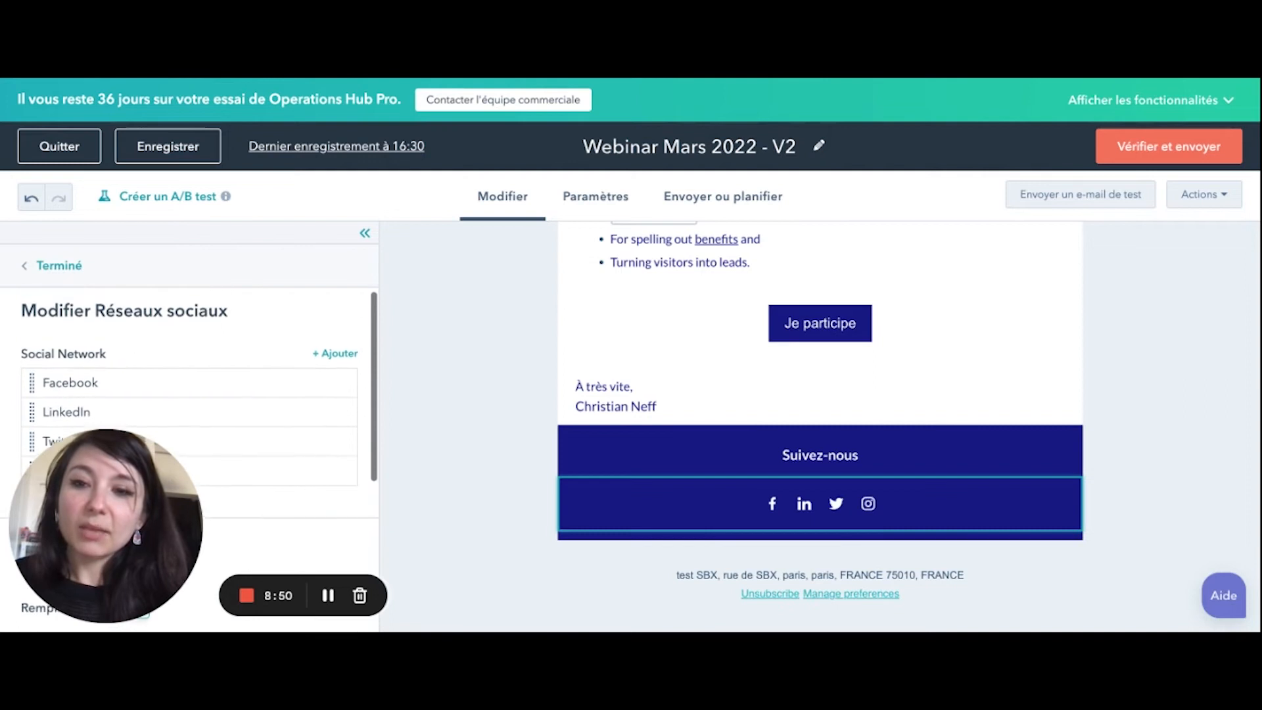
{"action": "left_click", "coordinate": [337, 359]}
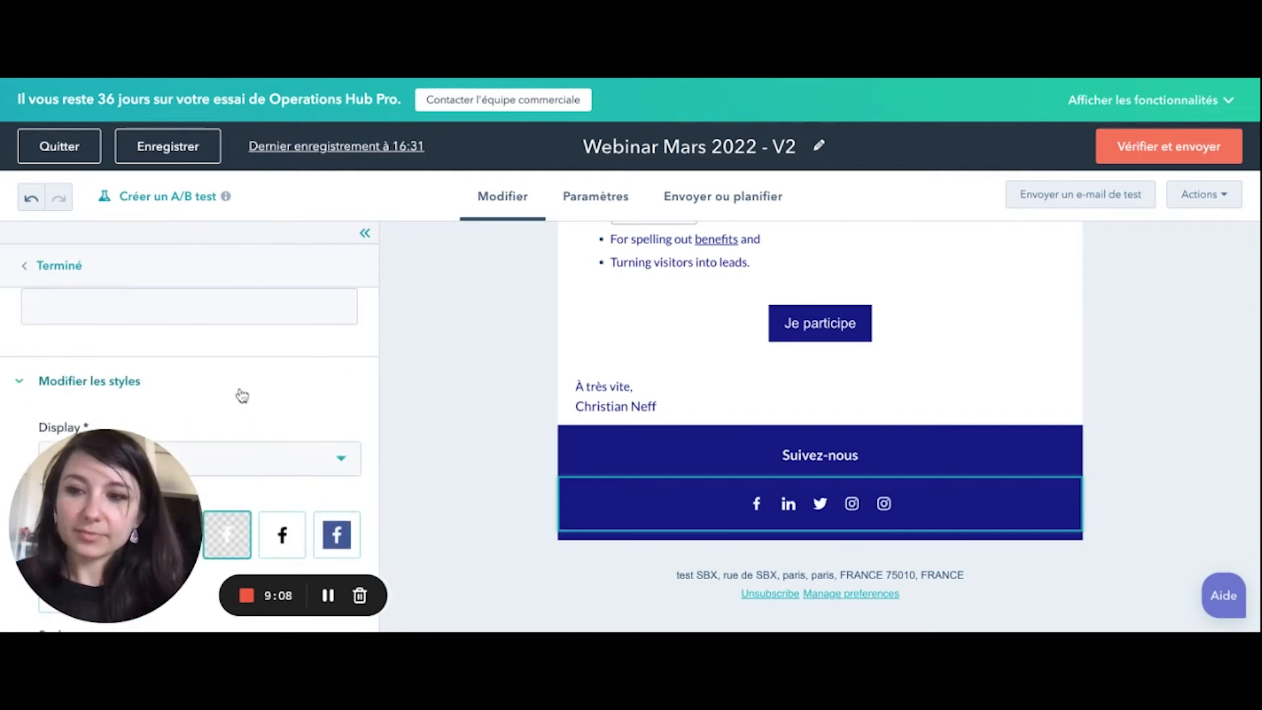
Change the footer's social icons to the grey circle style and save the e-mail.
{"action": "scroll", "coordinate": [242, 395], "scroll_direction": "down", "scroll_amount": 1}
{"action": "scroll", "coordinate": [242, 394], "scroll_direction": "down", "scroll_amount": 3}
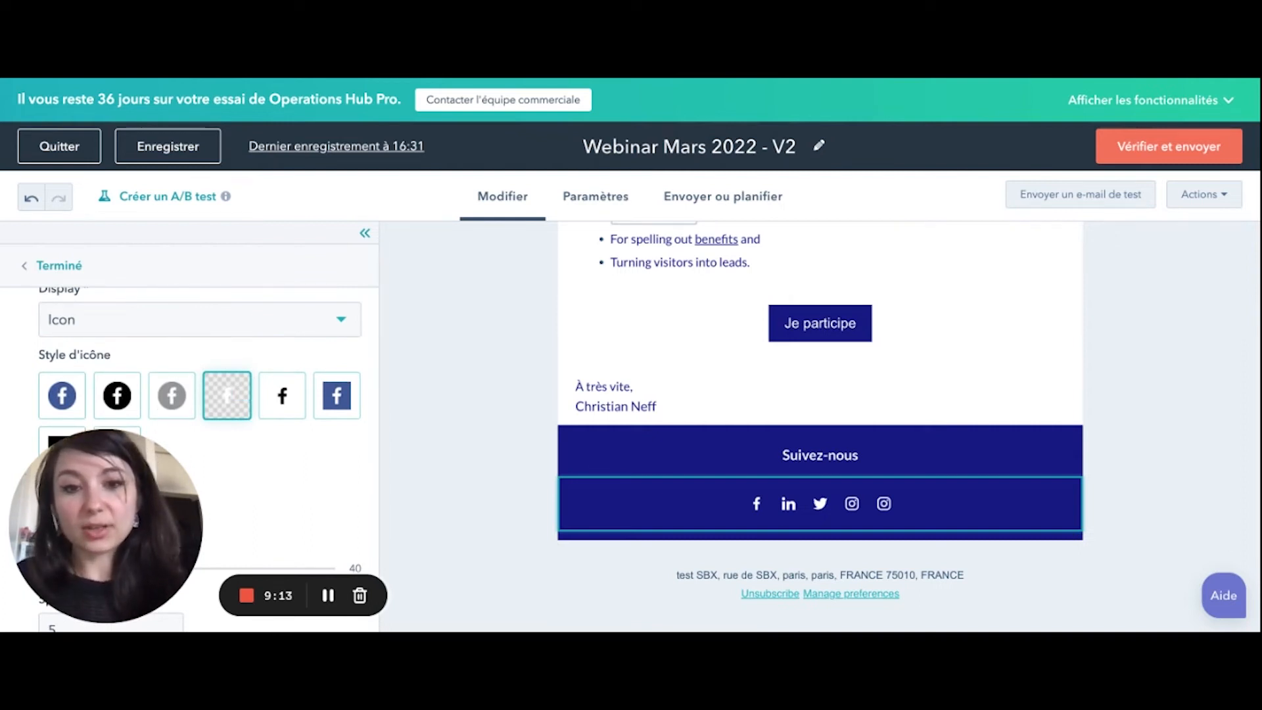
{"action": "left_click", "coordinate": [169, 398]}
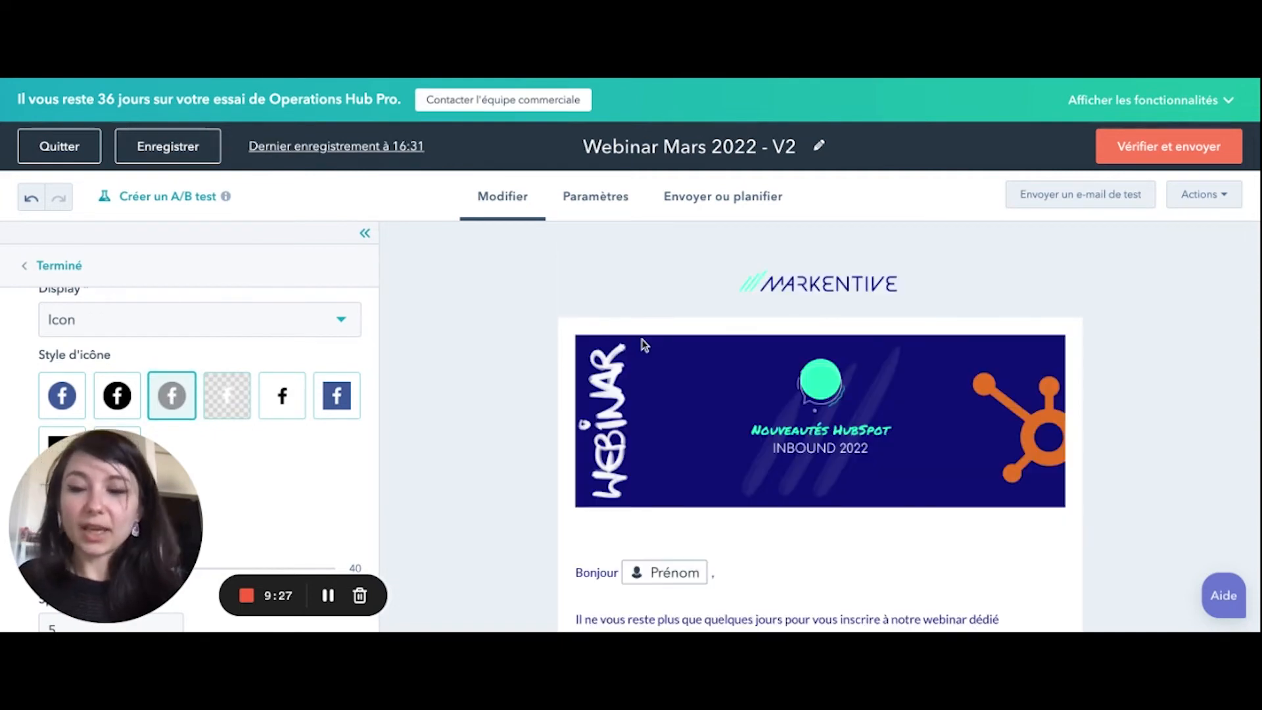
{"action": "left_click", "coordinate": [199, 148]}
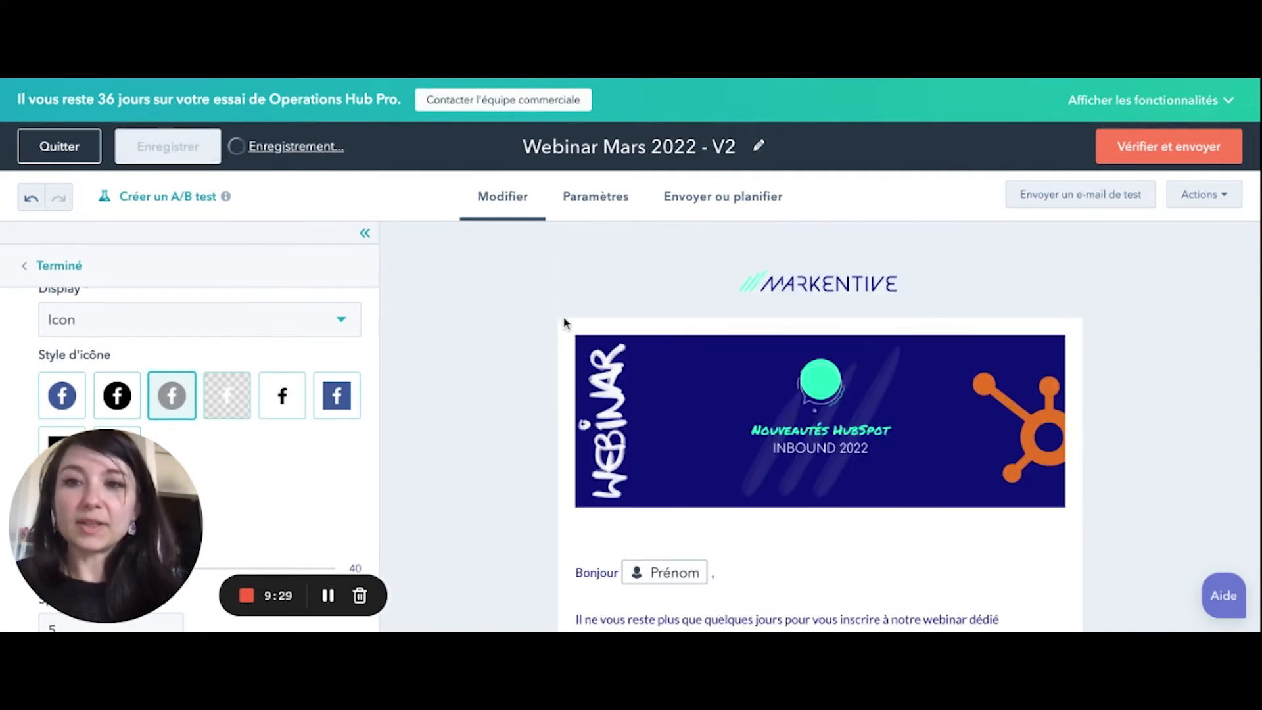
In the e-mail's settings, set the sender name to the {{owner.fullname}} personalisation token.
{"action": "left_click", "coordinate": [595, 201]}
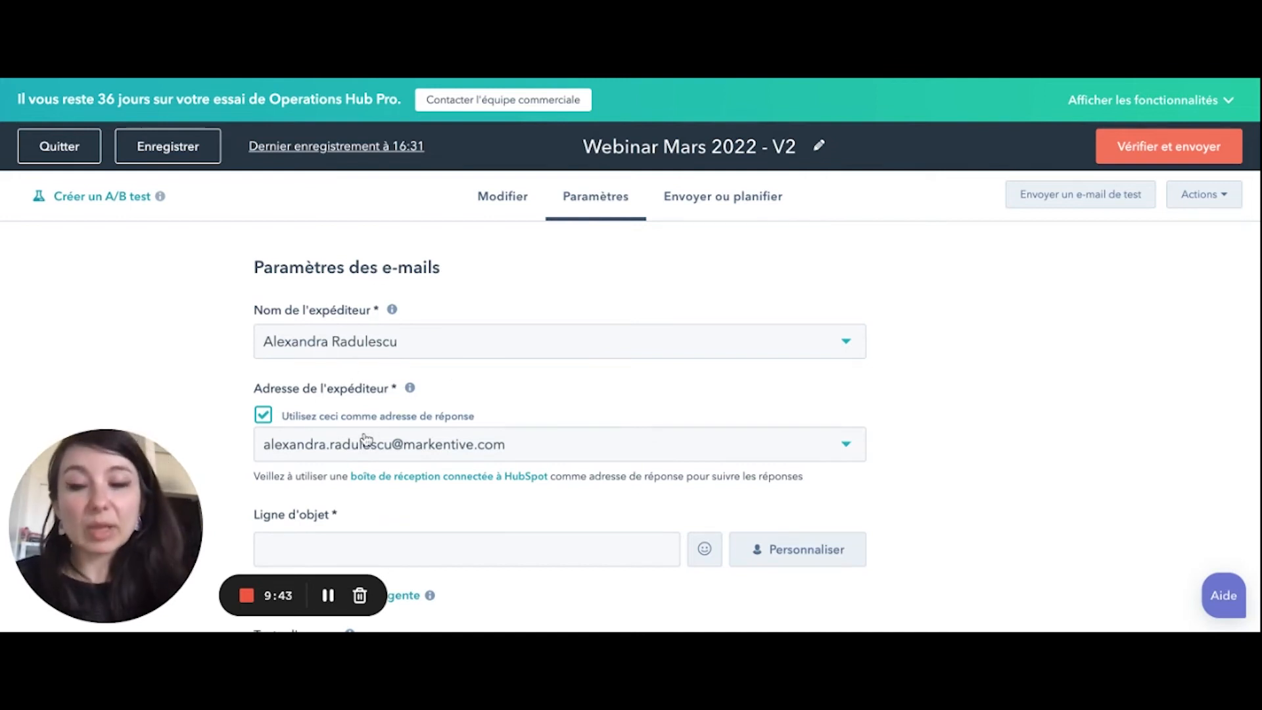
{"action": "left_click", "coordinate": [337, 346]}
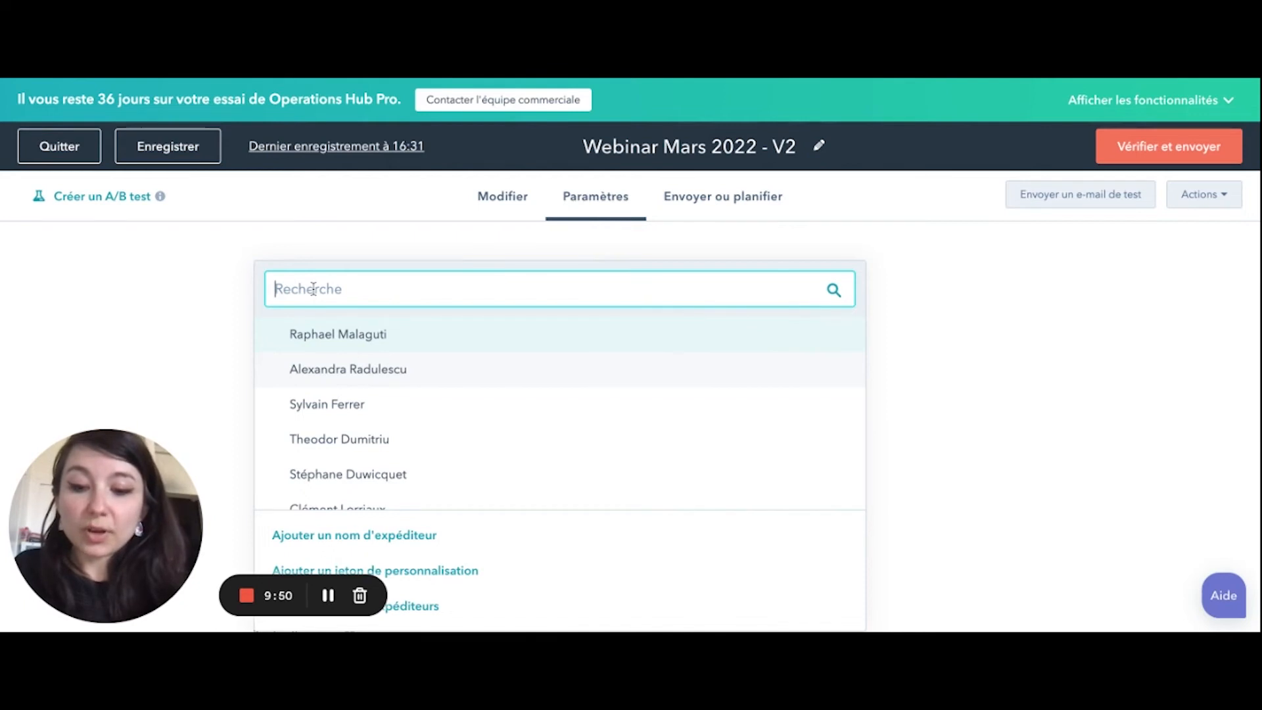
{"action": "type", "text": "owner"}
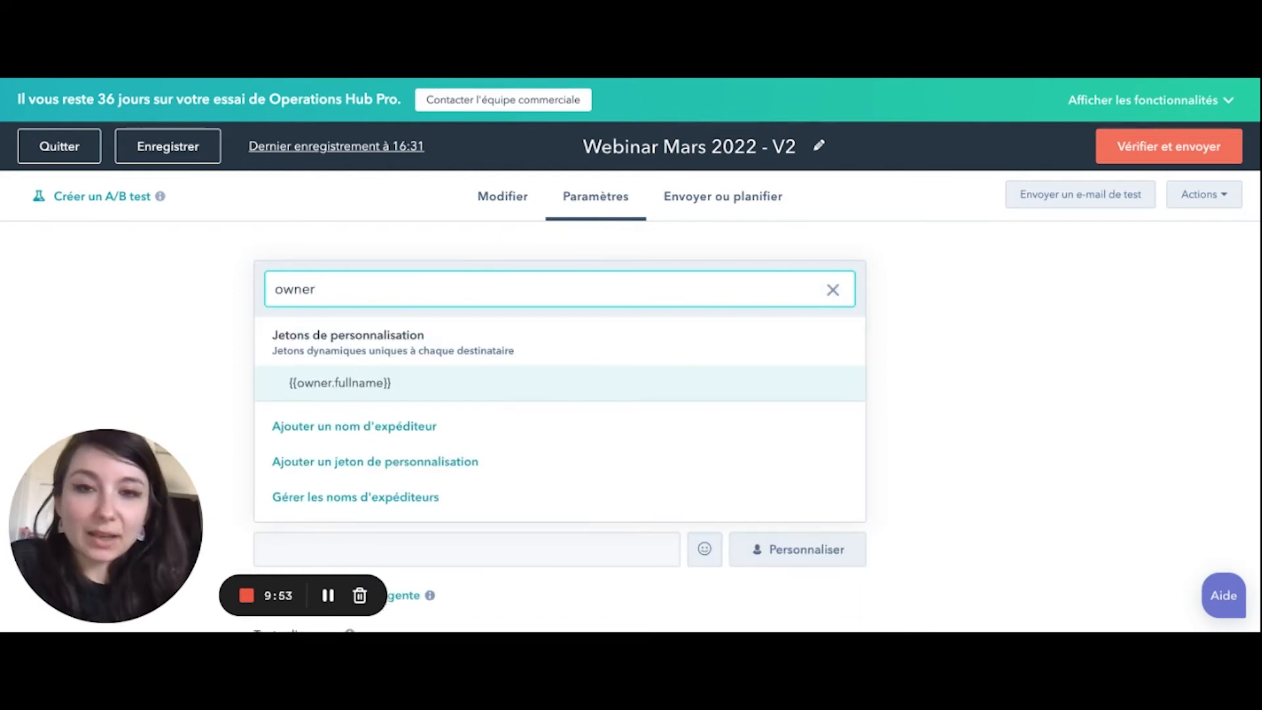
{"action": "left_click", "coordinate": [318, 388]}
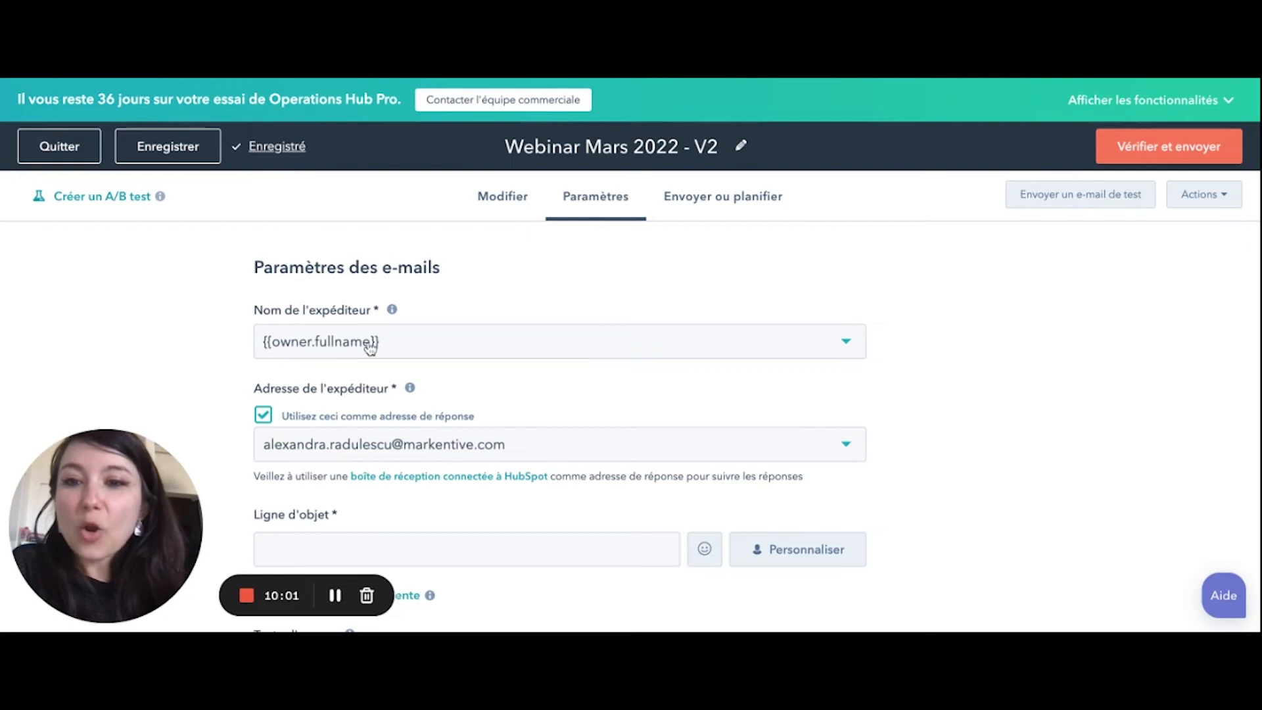
Set the sender address in the e-mail's settings to the {{owner.email}} personalisation token.
{"action": "left_click", "coordinate": [422, 451]}
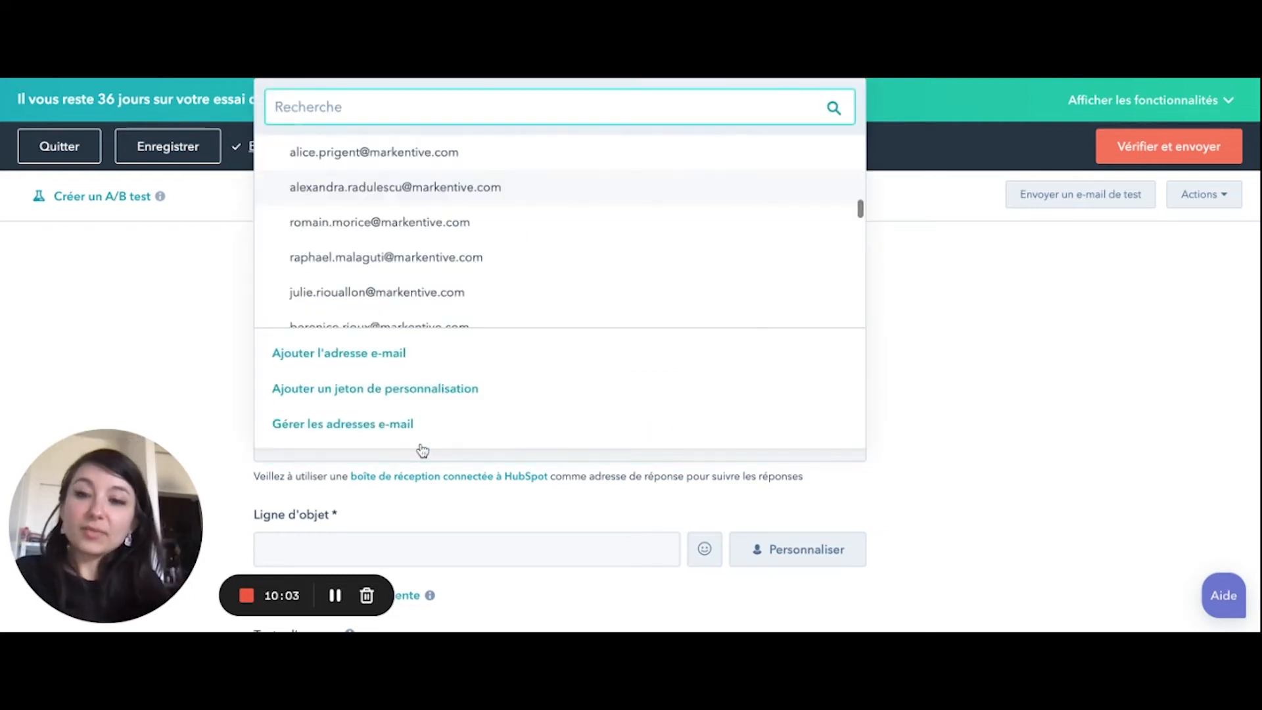
{"action": "type", "text": "owner"}
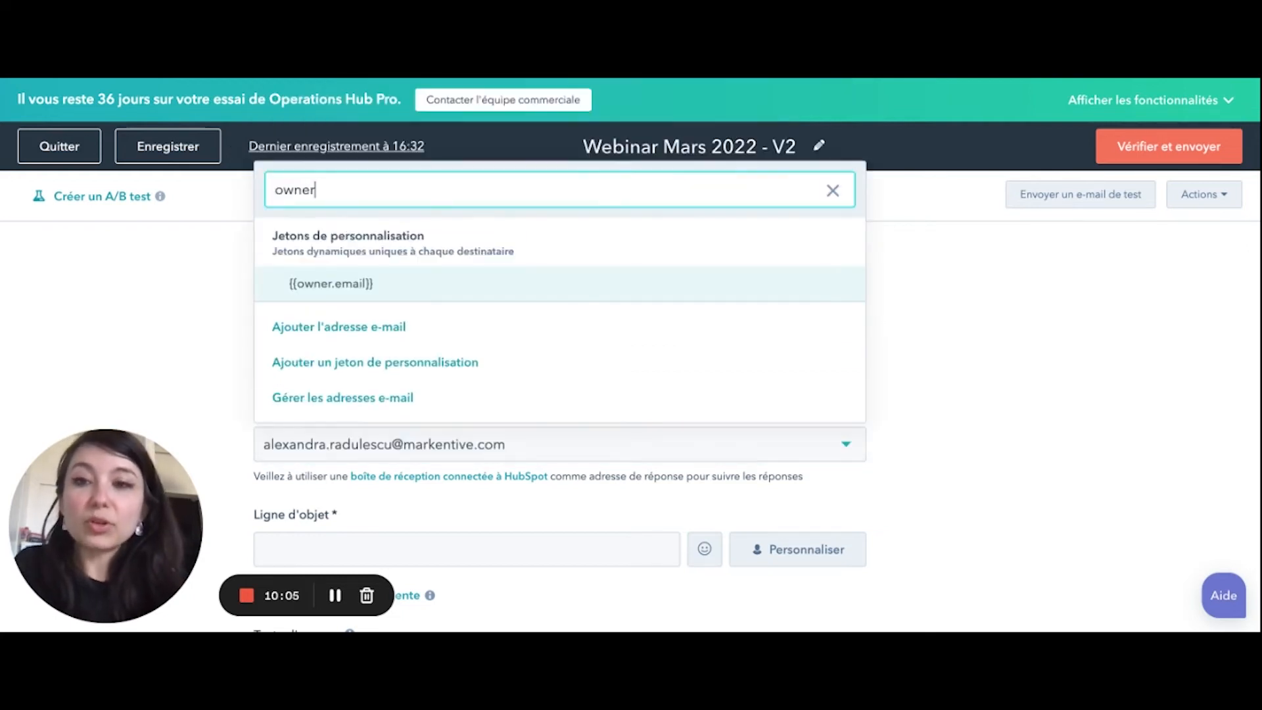
{"action": "left_click", "coordinate": [355, 285]}
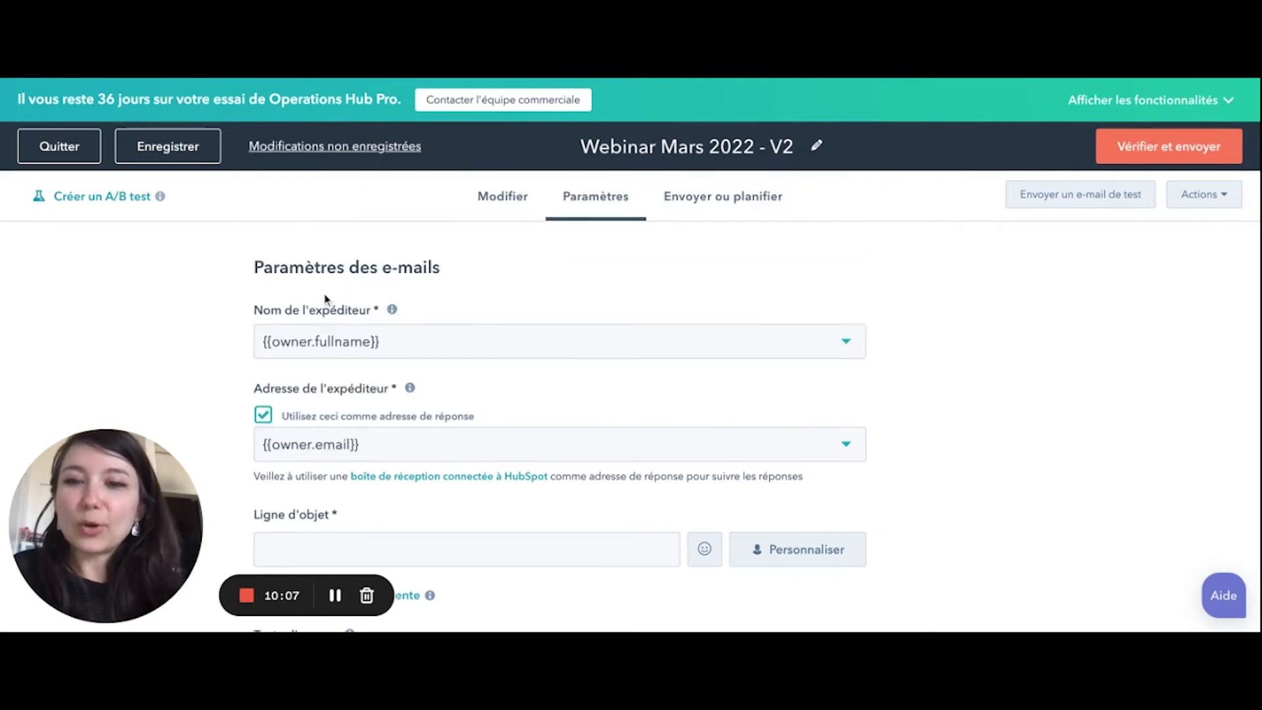
Activate the e-mail's subject line field for text entry.
{"action": "scroll", "coordinate": [214, 394], "scroll_direction": "down", "scroll_amount": 2}
{"action": "left_click", "coordinate": [269, 440]}
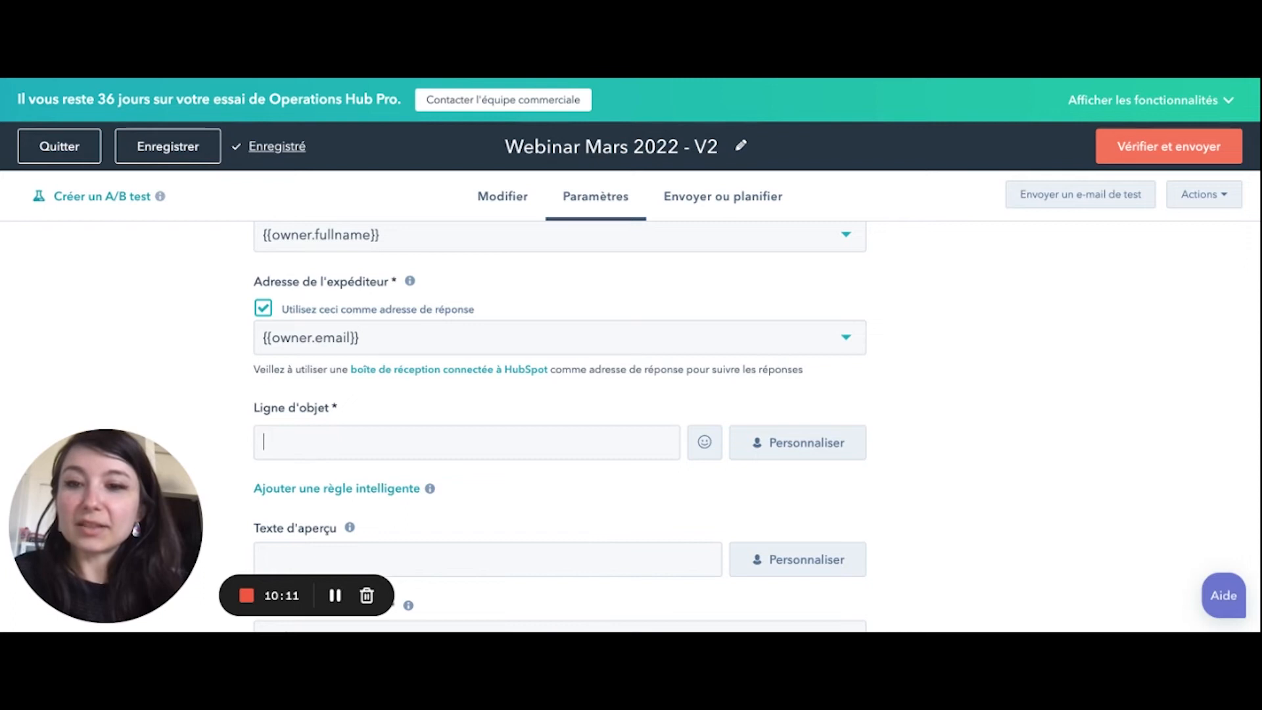
{"action": "scroll", "coordinate": [723, 368], "scroll_direction": "down", "scroll_amount": 2}
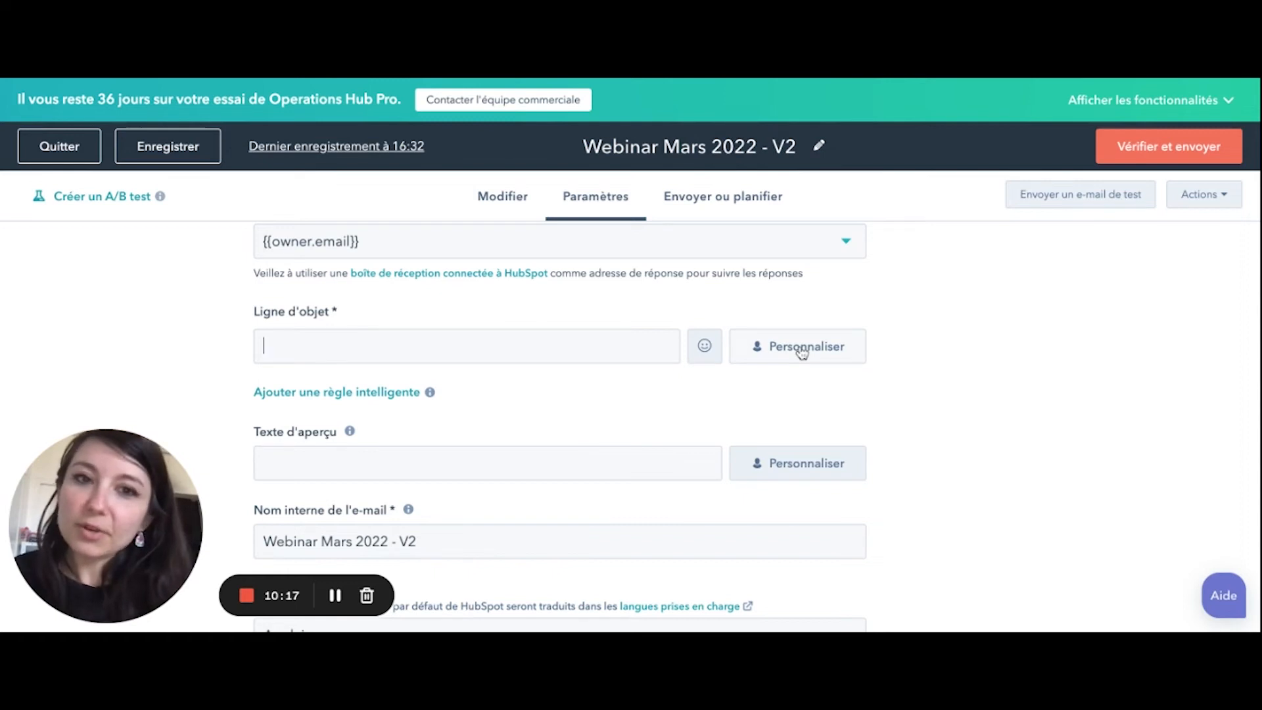
{"action": "left_click", "coordinate": [549, 344]}
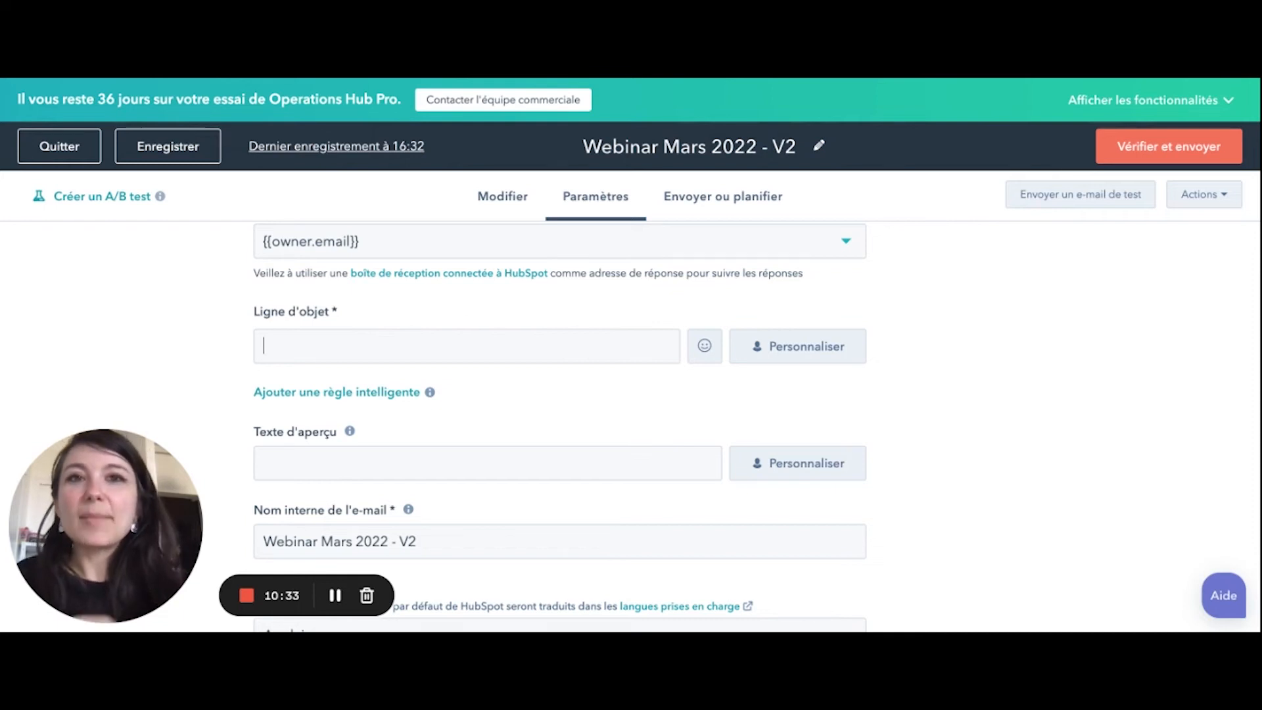
Set the e-mail's language to Français.
{"action": "scroll", "coordinate": [559, 427], "scroll_direction": "down", "scroll_amount": 2}
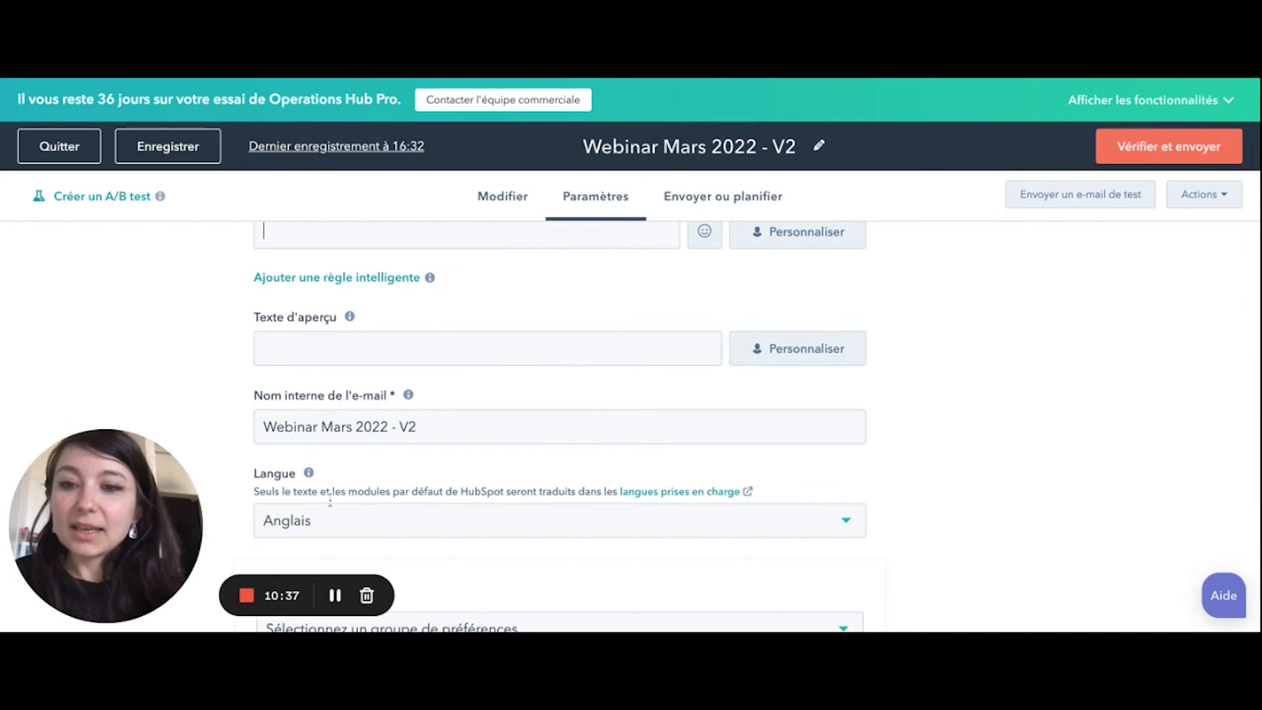
{"action": "scroll", "coordinate": [330, 499], "scroll_direction": "down", "scroll_amount": 1}
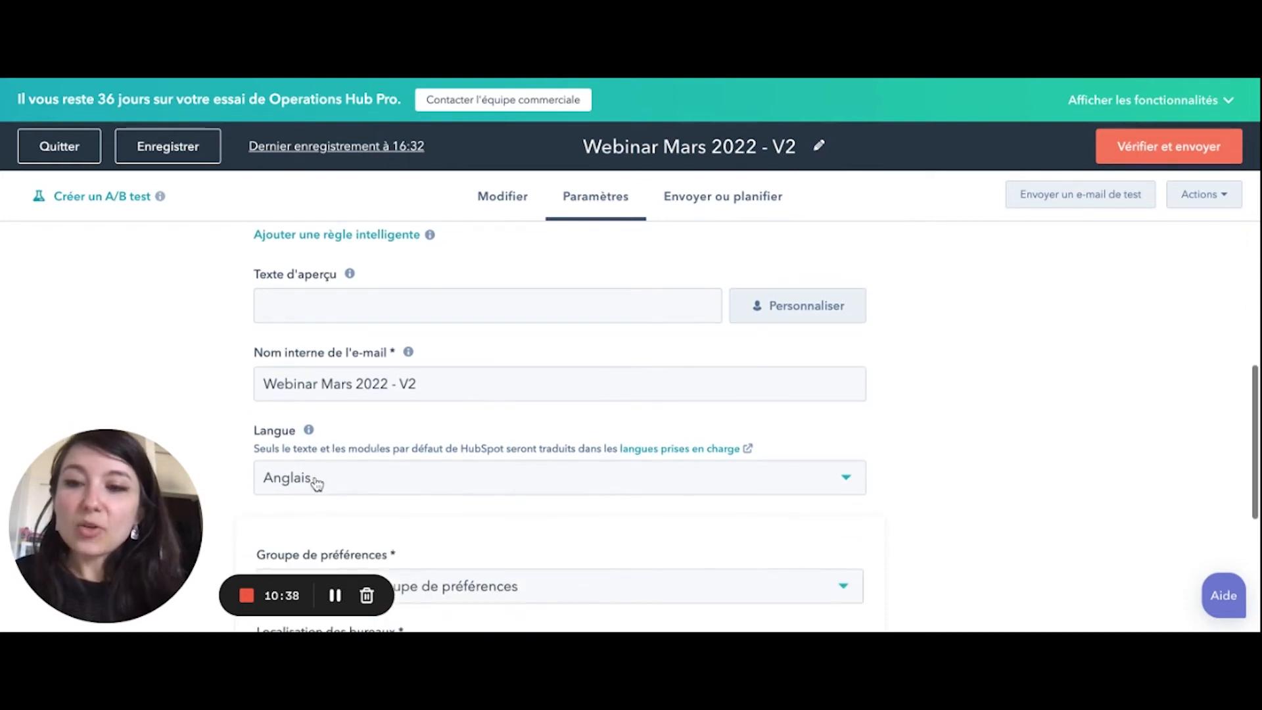
{"action": "left_click", "coordinate": [316, 484]}
{"action": "type", "text": "fr"}
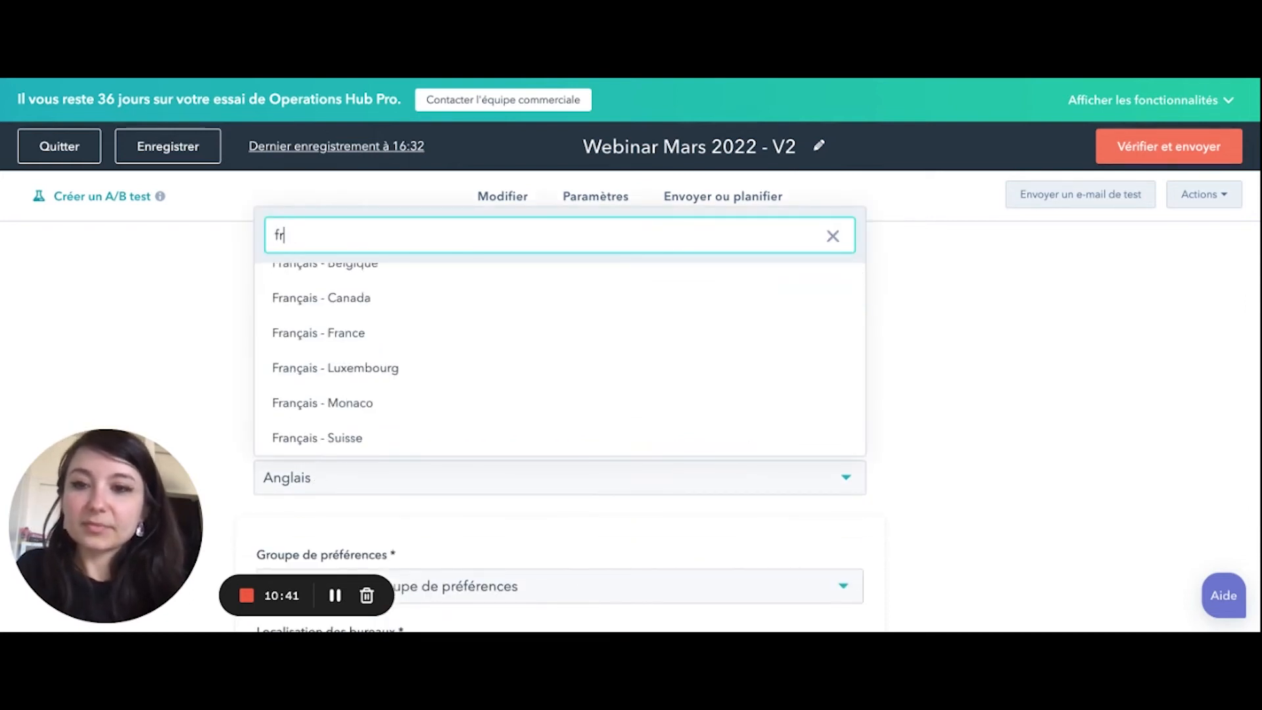
{"action": "scroll", "coordinate": [419, 372], "scroll_direction": "up", "scroll_amount": 3}
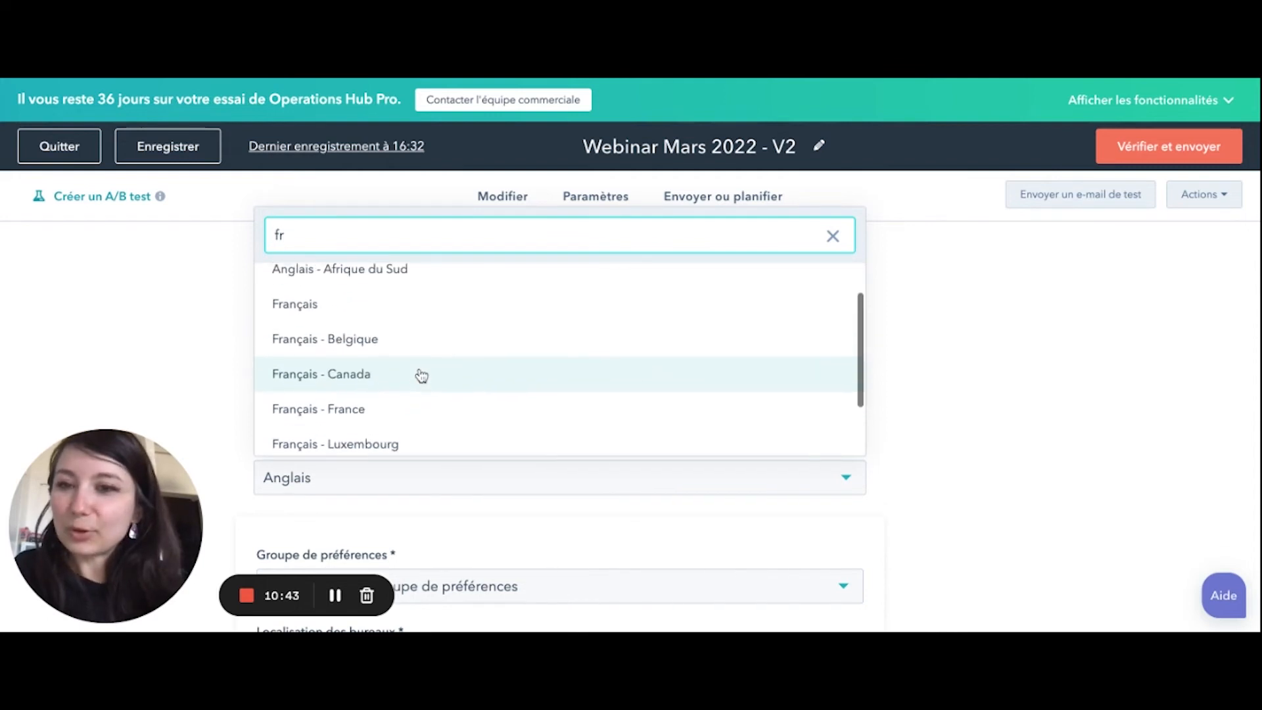
{"action": "left_click", "coordinate": [386, 317]}
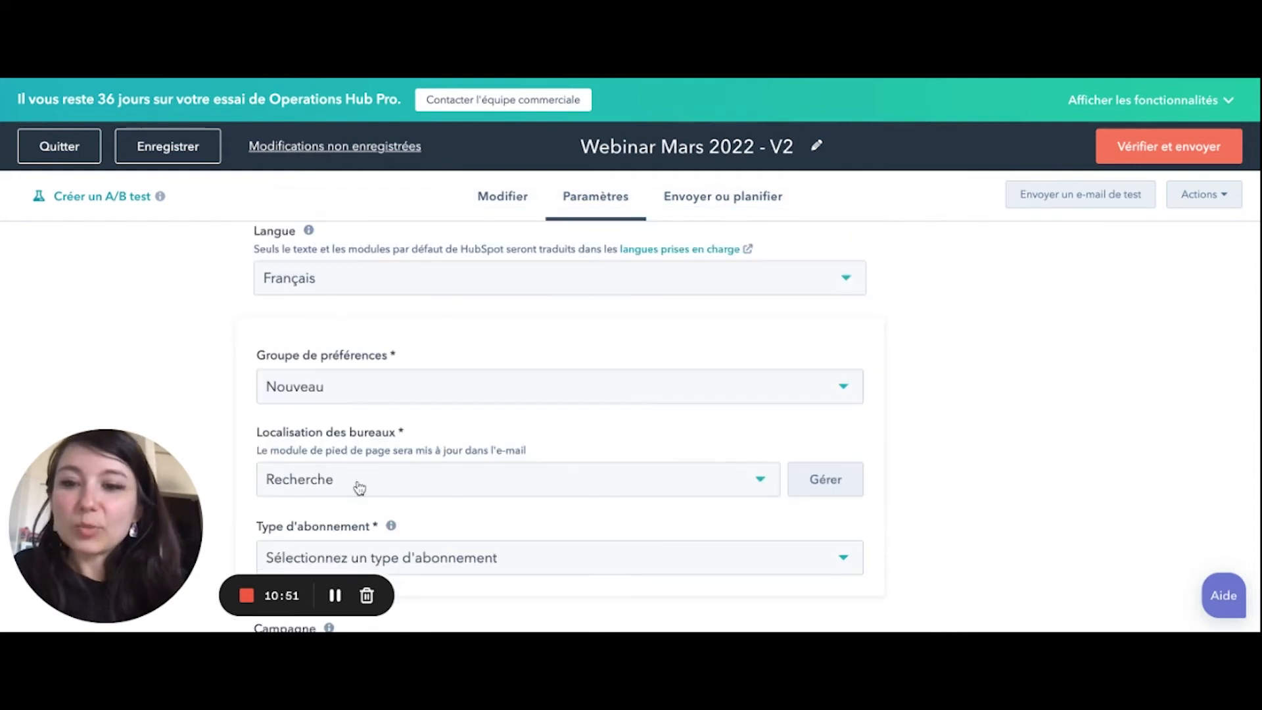
Review the subscription and campaign settings, and check the options for sending a test e-mail without sending one.
{"action": "scroll", "coordinate": [345, 484], "scroll_direction": "down", "scroll_amount": 2}
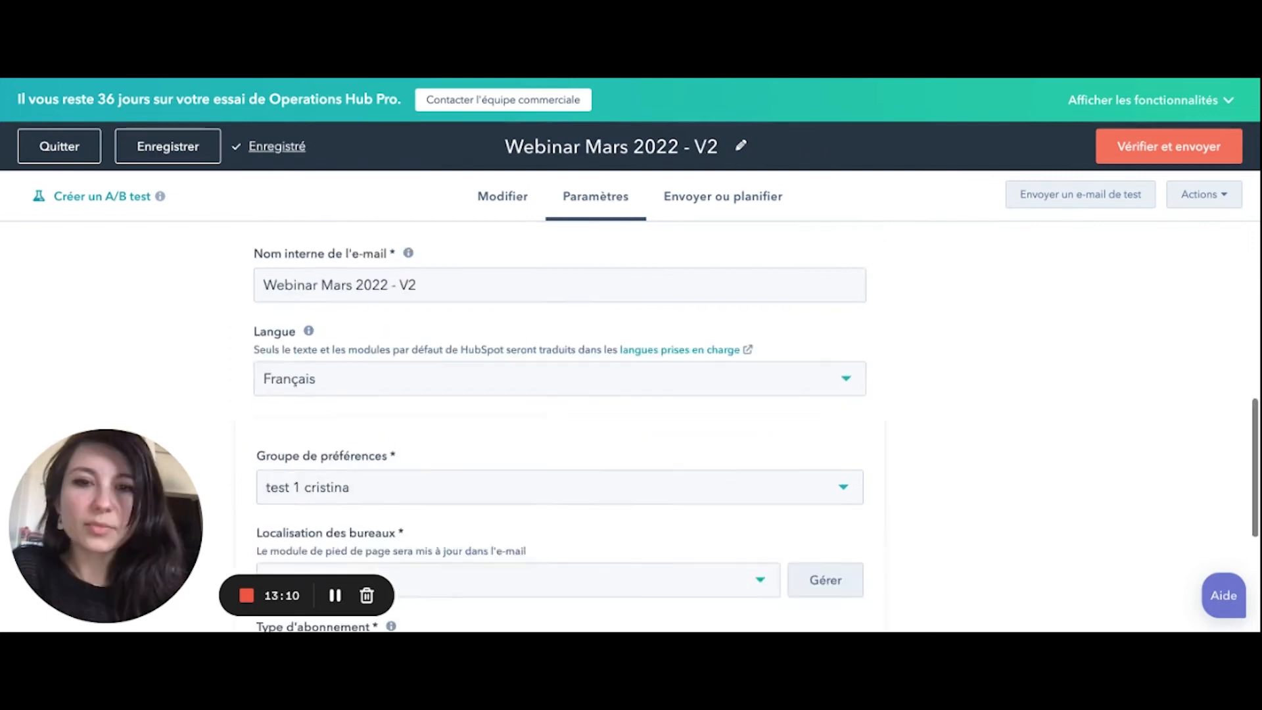
{"action": "scroll", "coordinate": [558, 361], "scroll_direction": "down", "scroll_amount": 4}
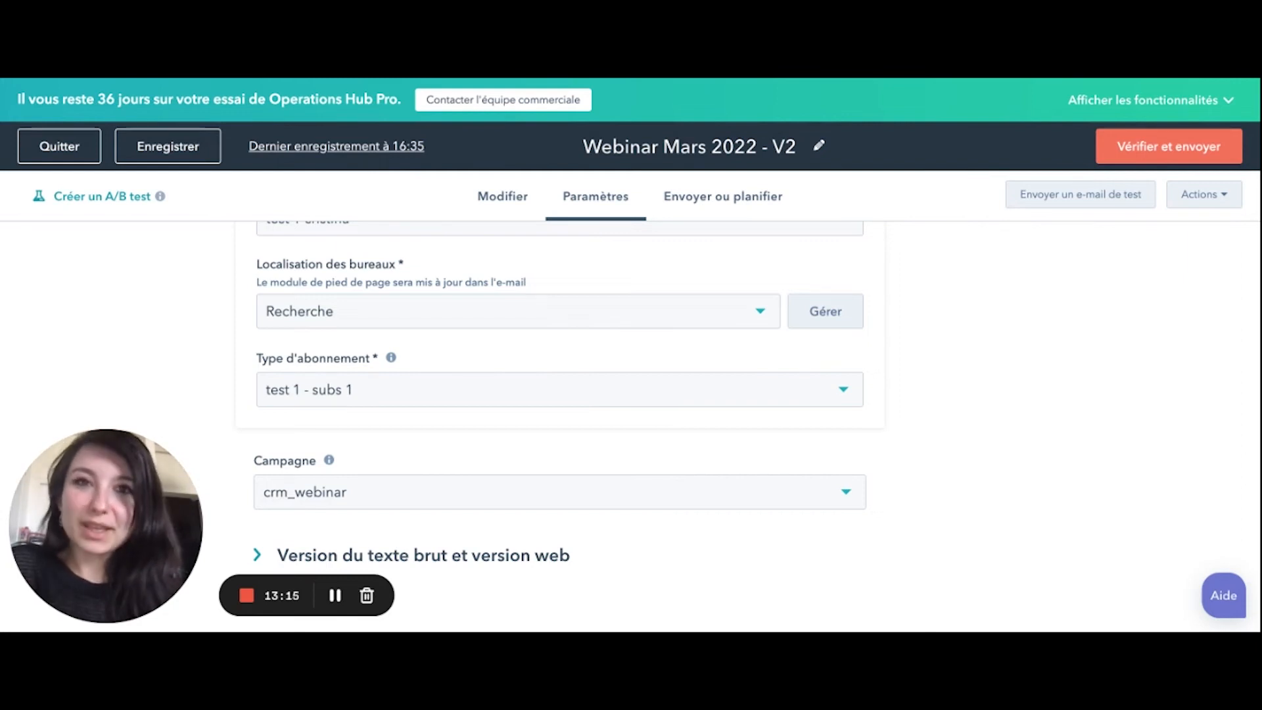
{"action": "left_click", "coordinate": [1035, 196]}
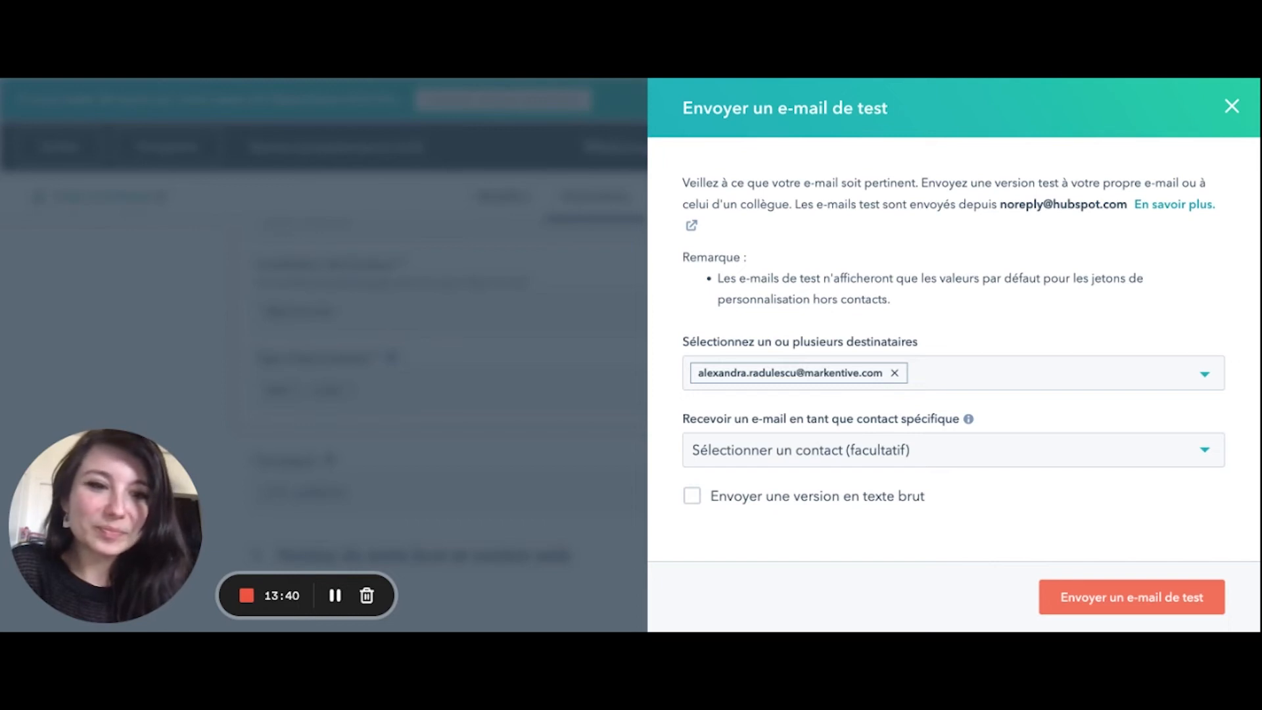
{"action": "left_click", "coordinate": [1231, 108]}
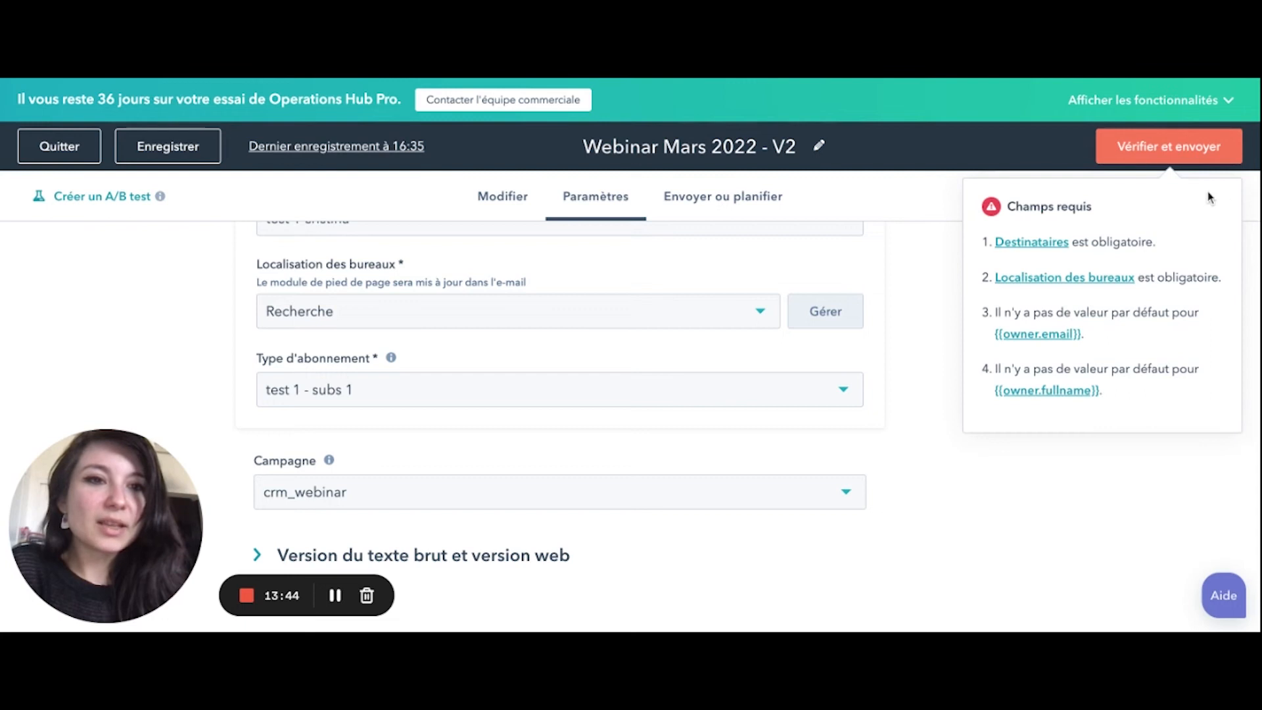
Preview the e-mail on devices and start a display test in the selected mail clients.
{"action": "left_click", "coordinate": [1238, 196]}
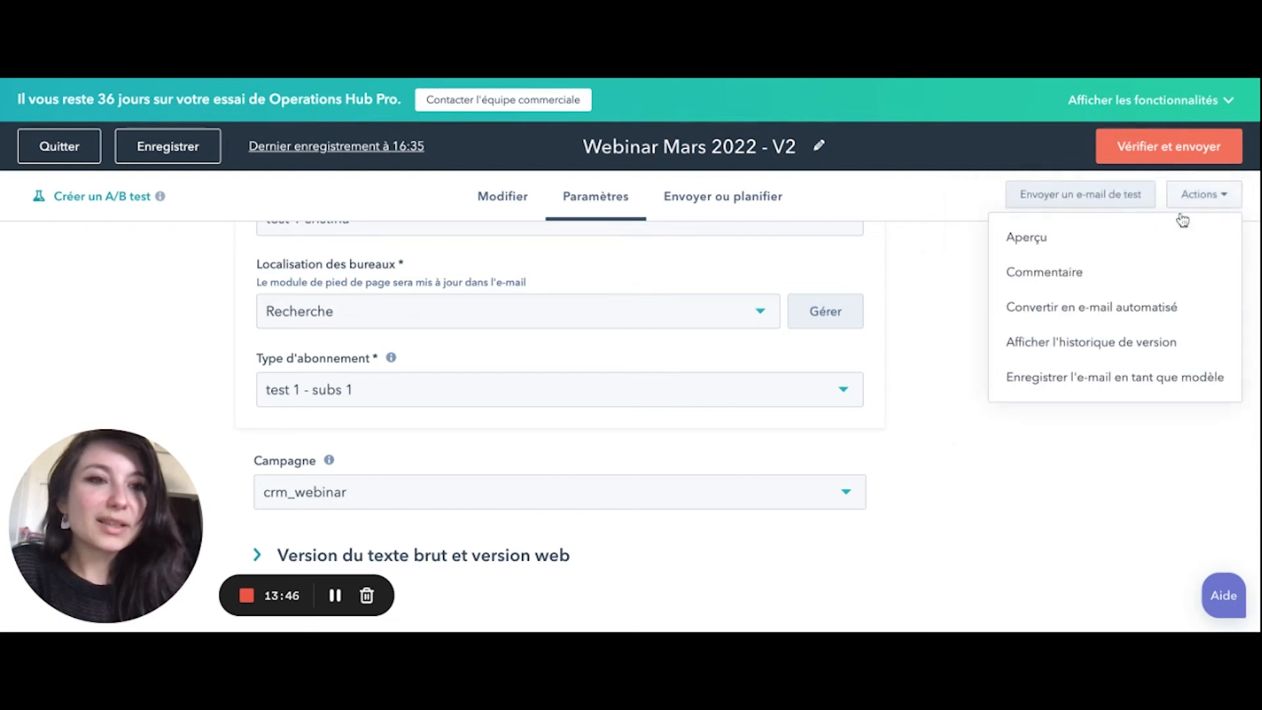
{"action": "left_click", "coordinate": [1026, 237]}
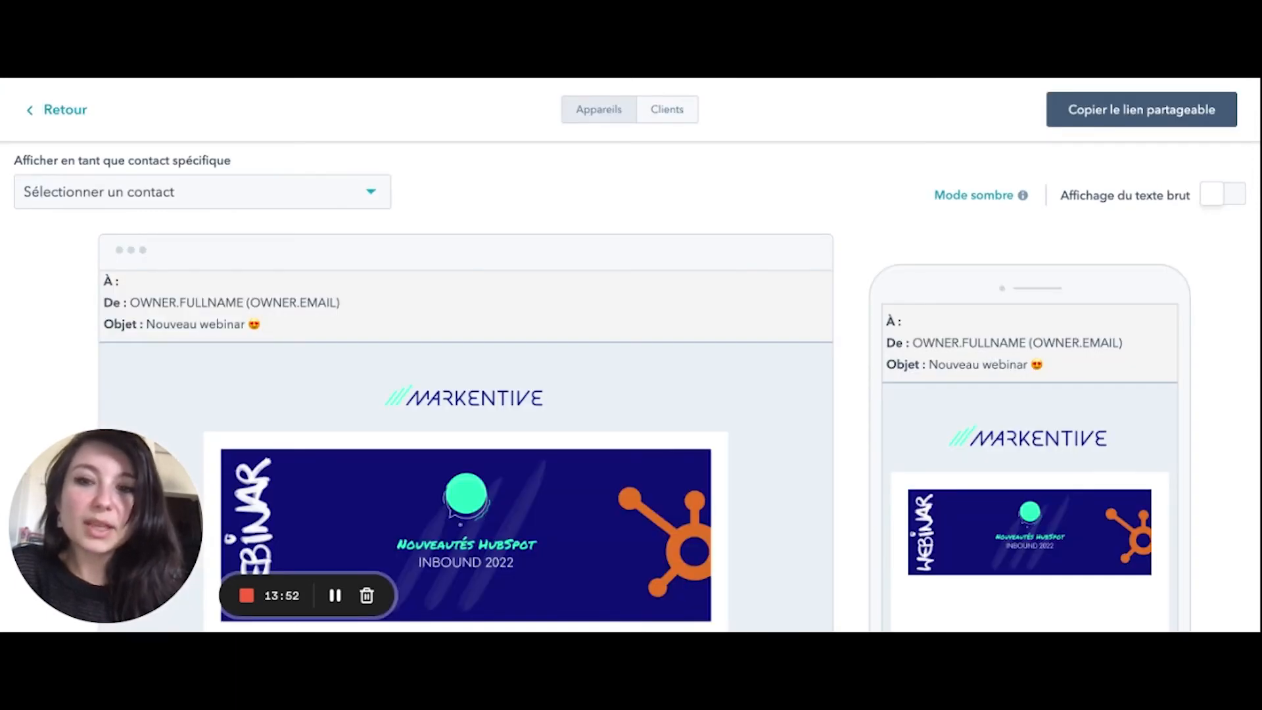
{"action": "left_click", "coordinate": [665, 117]}
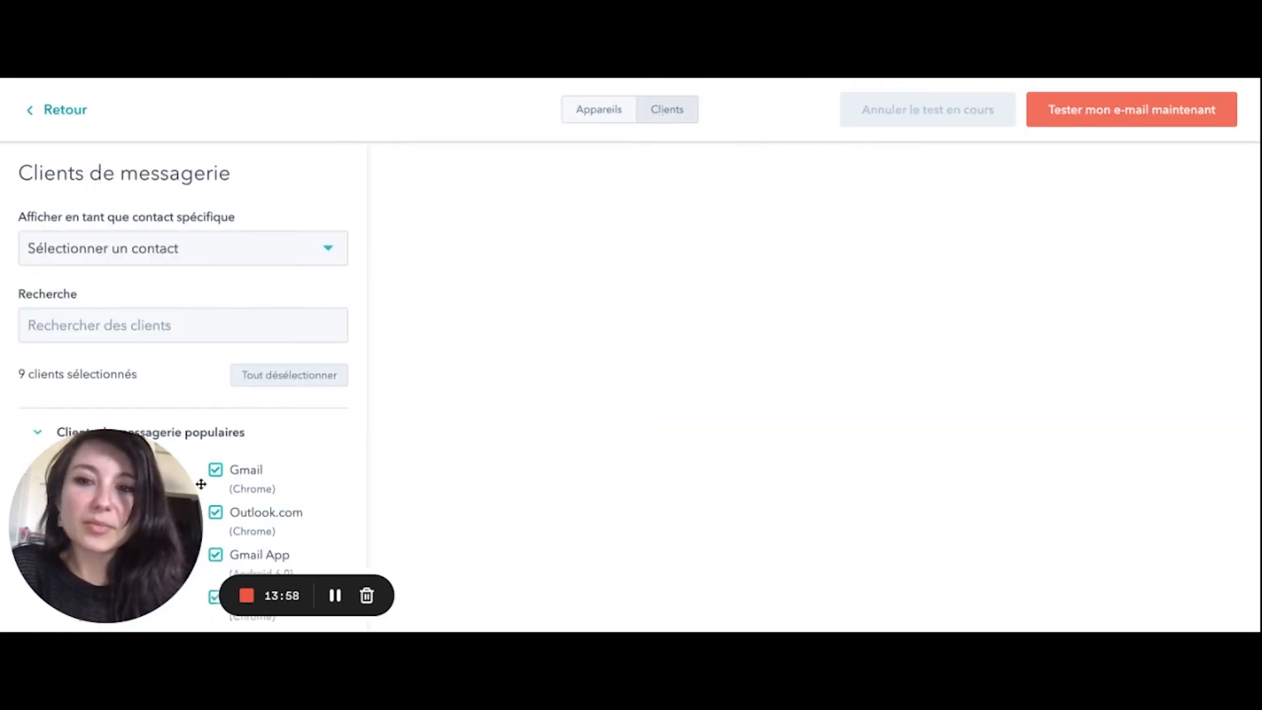
{"action": "scroll", "coordinate": [270, 526], "scroll_direction": "down", "scroll_amount": 3}
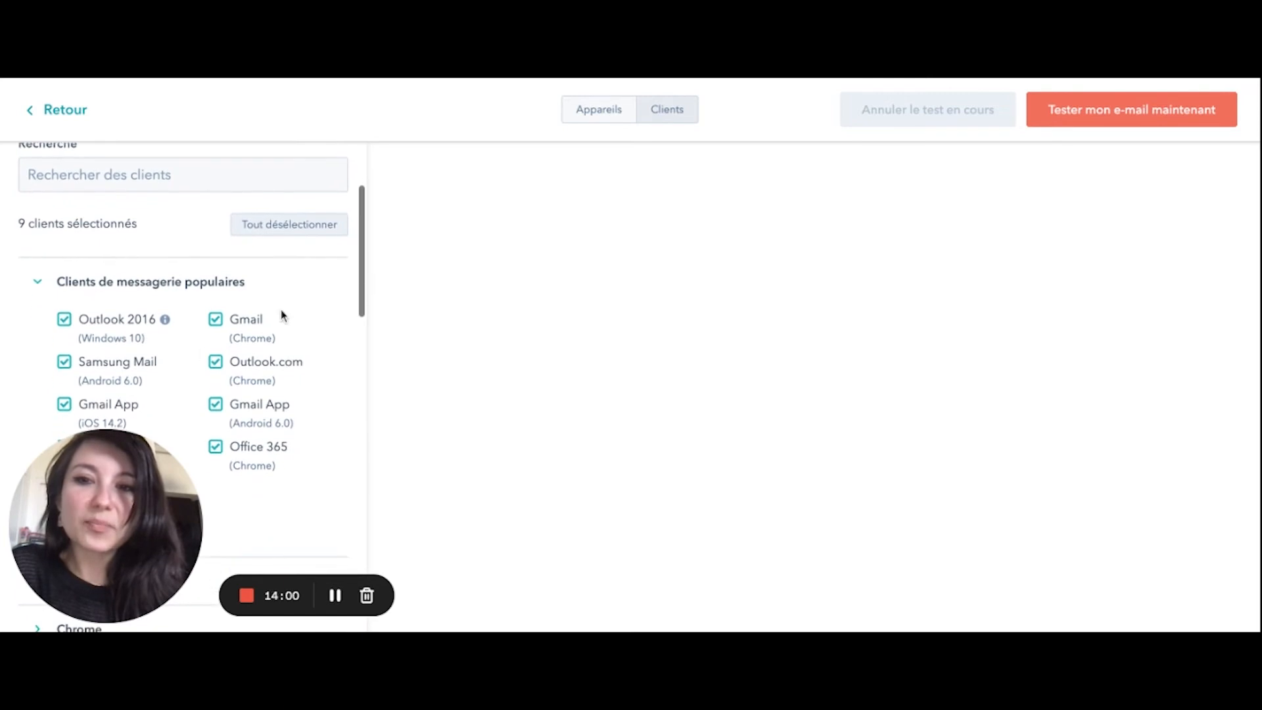
{"action": "left_click", "coordinate": [1104, 112]}
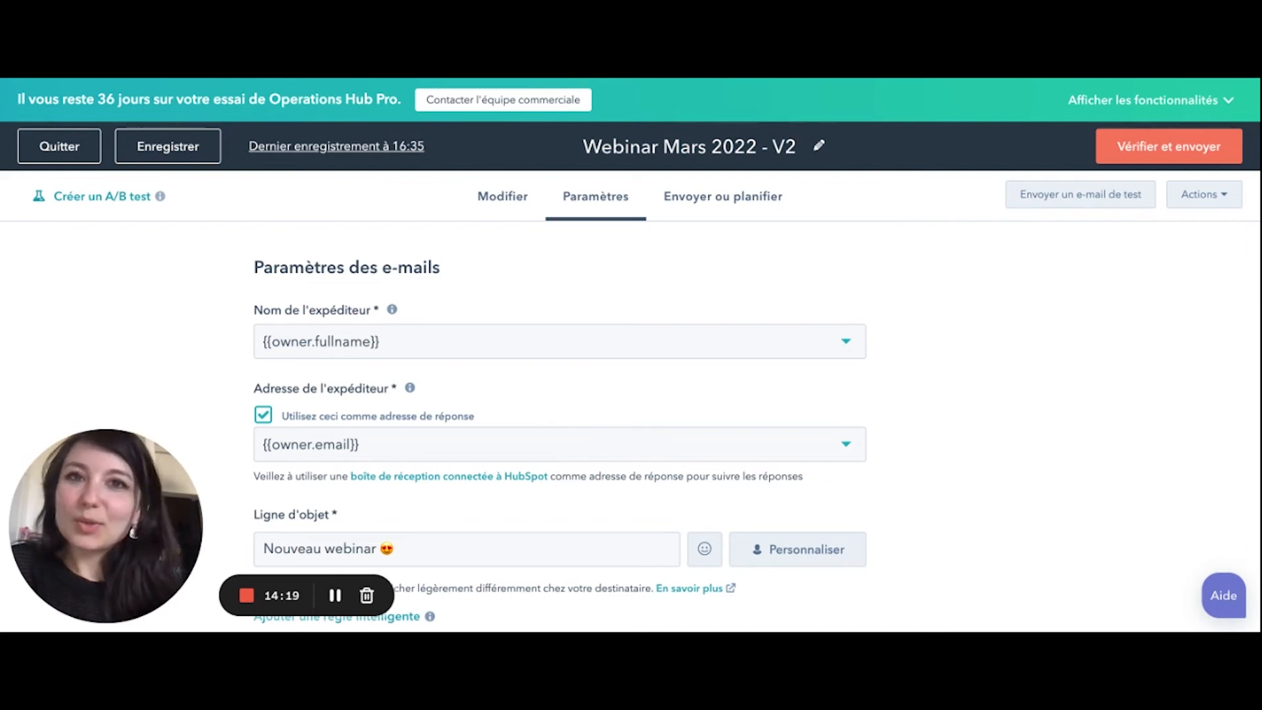
Start a comment on the e-mail that mentions a colleague by name.
{"action": "left_click", "coordinate": [1212, 195]}
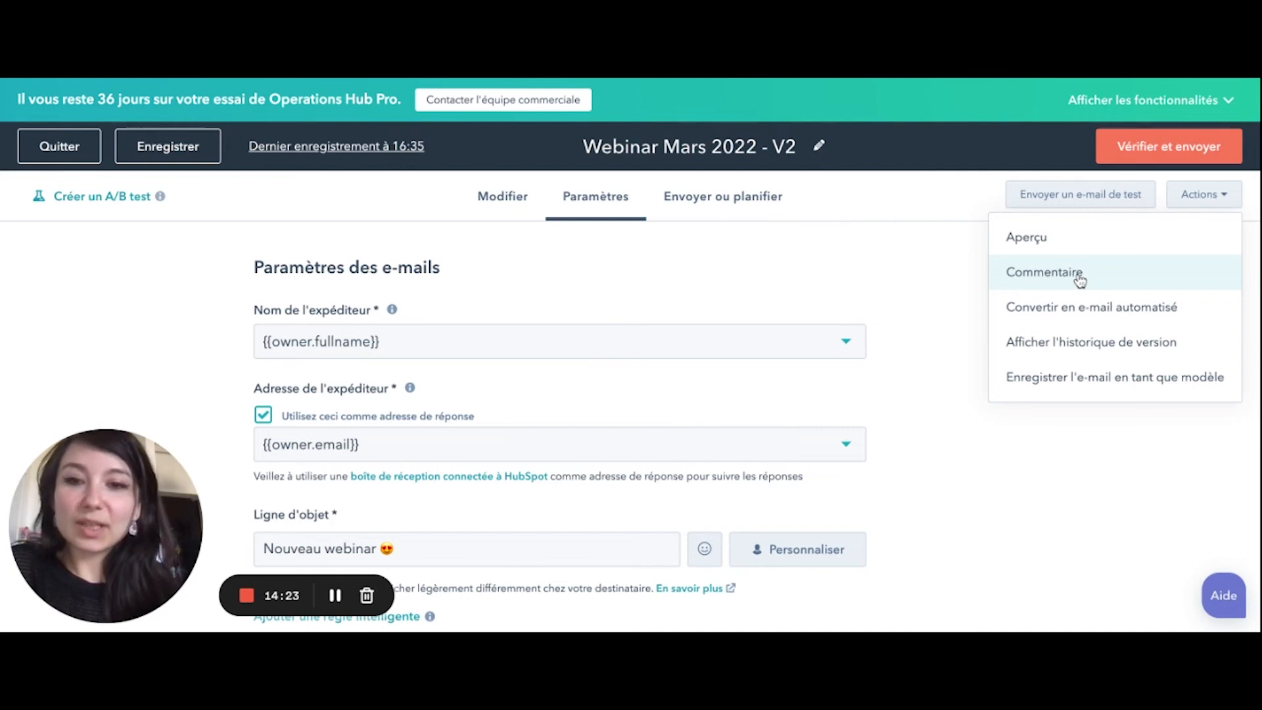
{"action": "left_click", "coordinate": [1058, 279]}
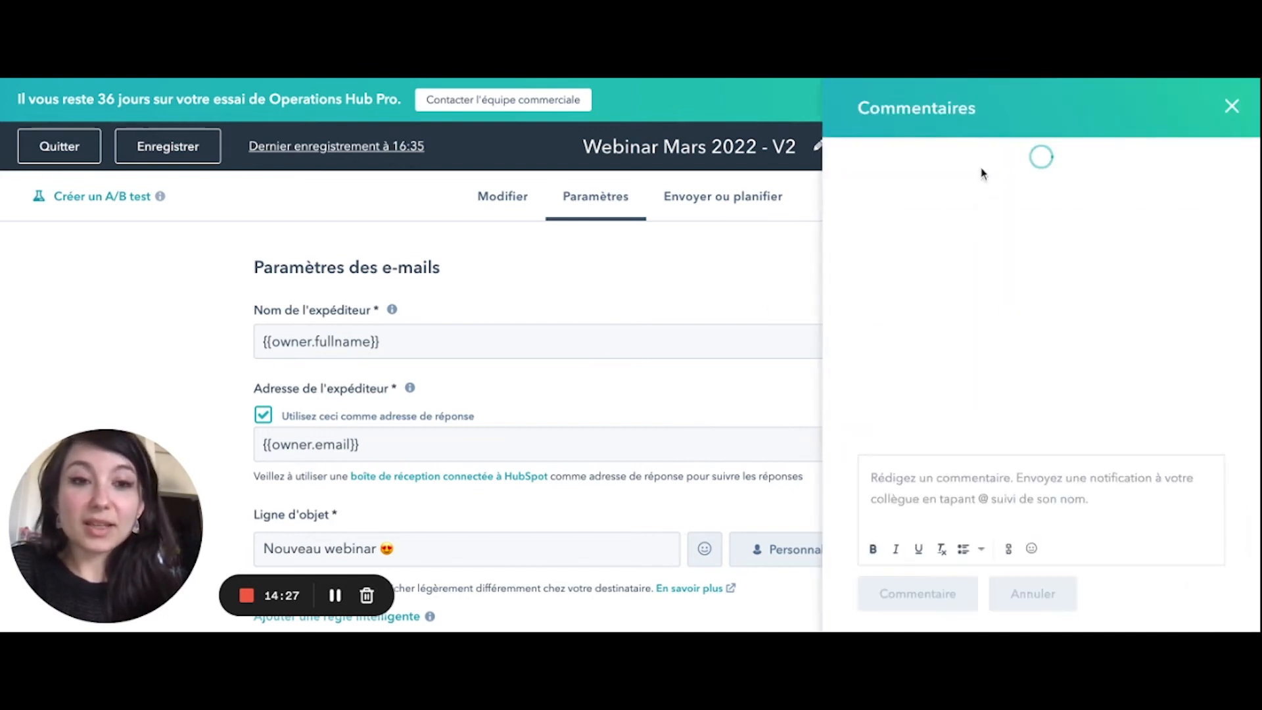
{"action": "left_click", "coordinate": [895, 480]}
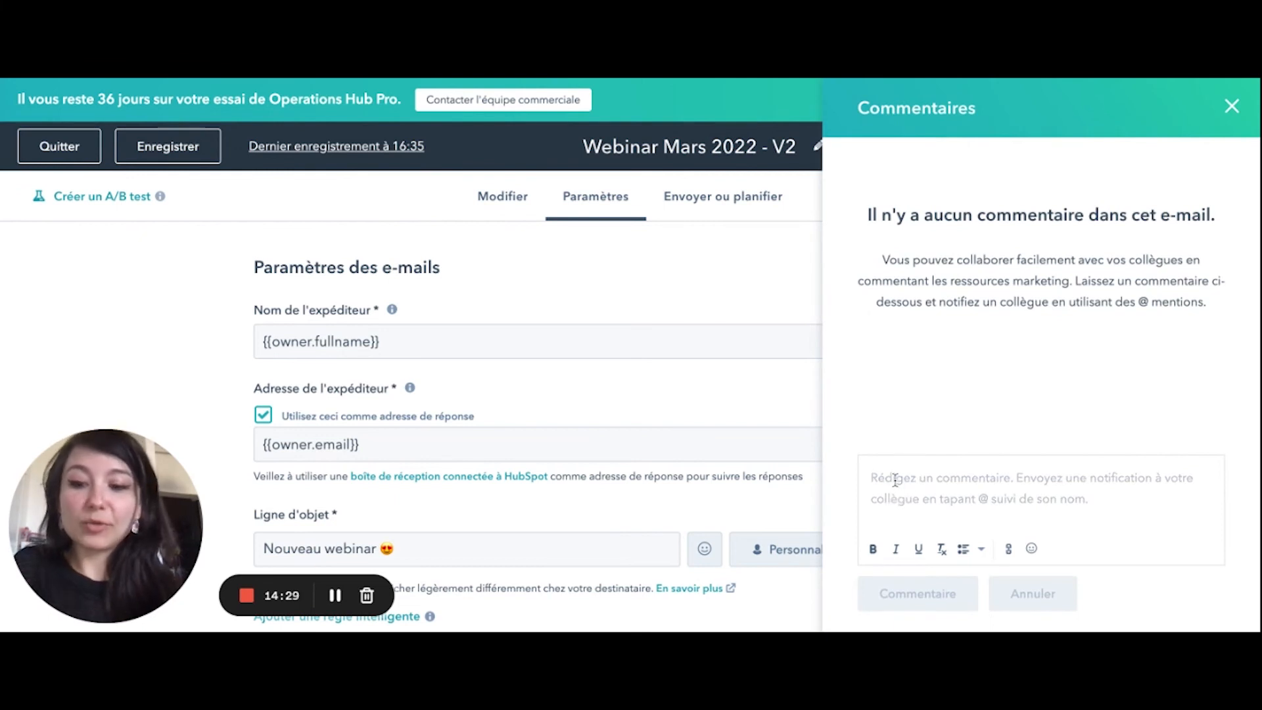
{"action": "type", "text": "@julie"}
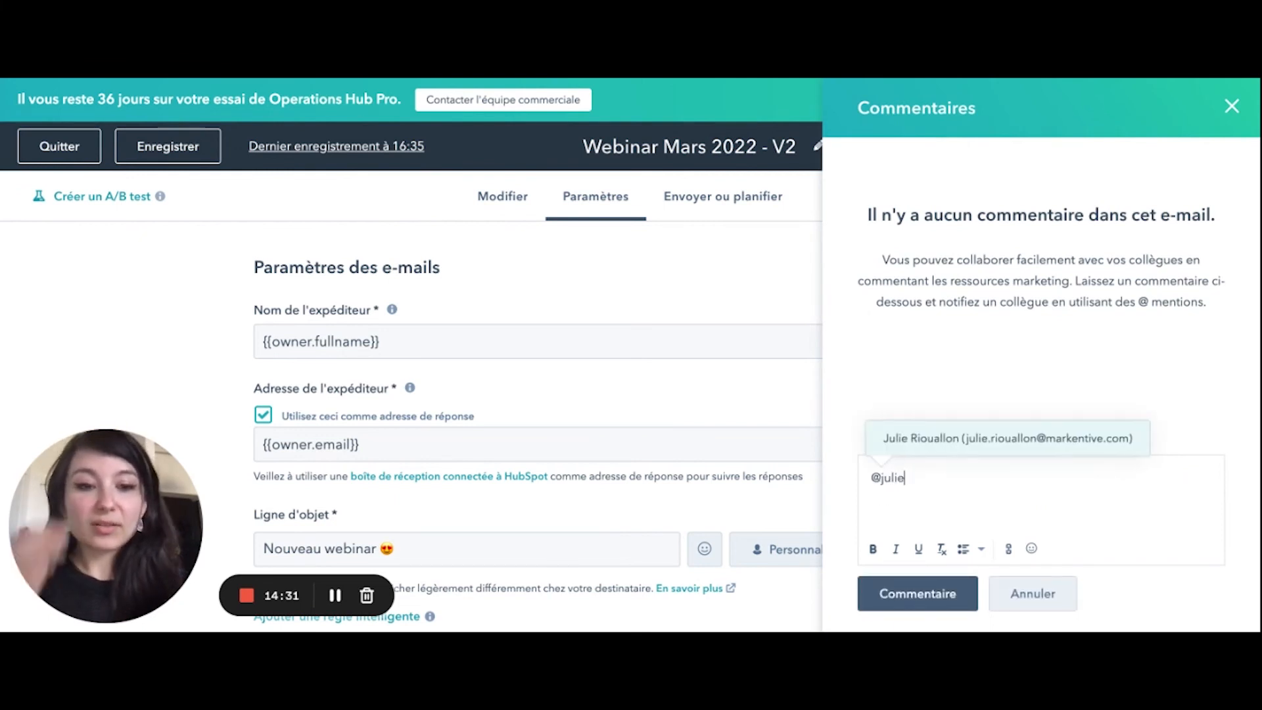
{"action": "left_click", "coordinate": [999, 438]}
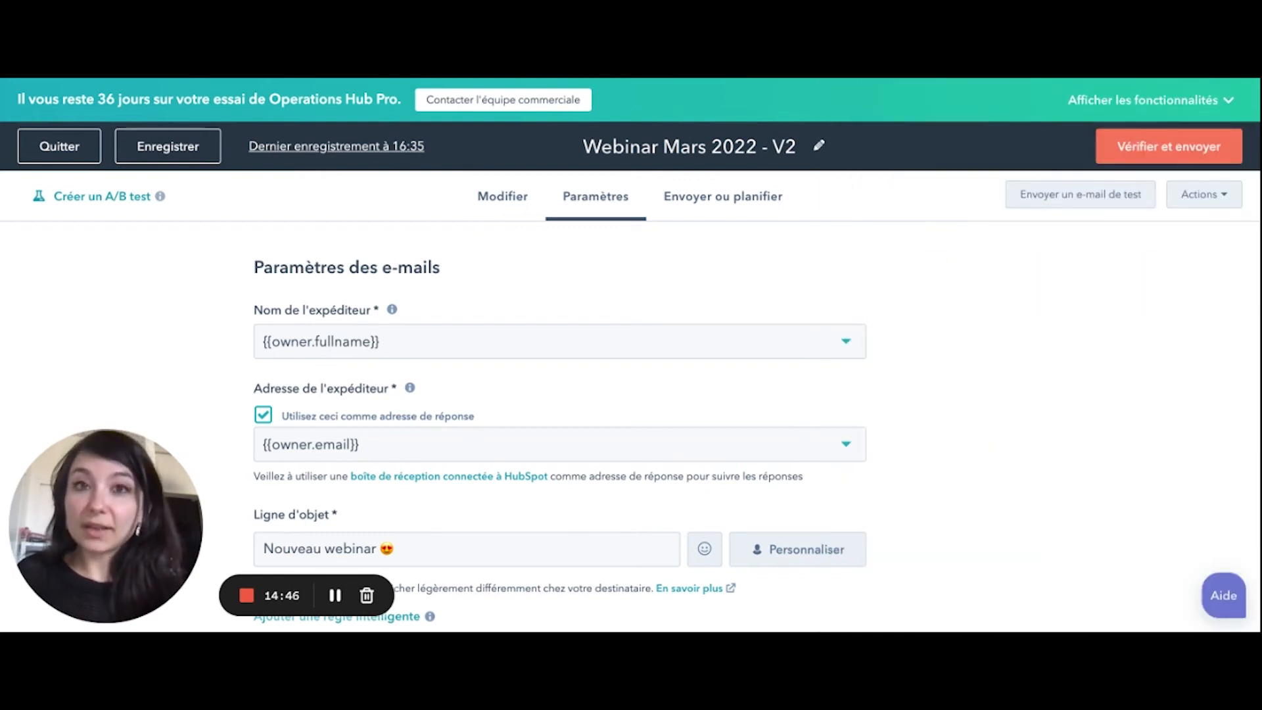
{"action": "left_click", "coordinate": [1214, 200]}
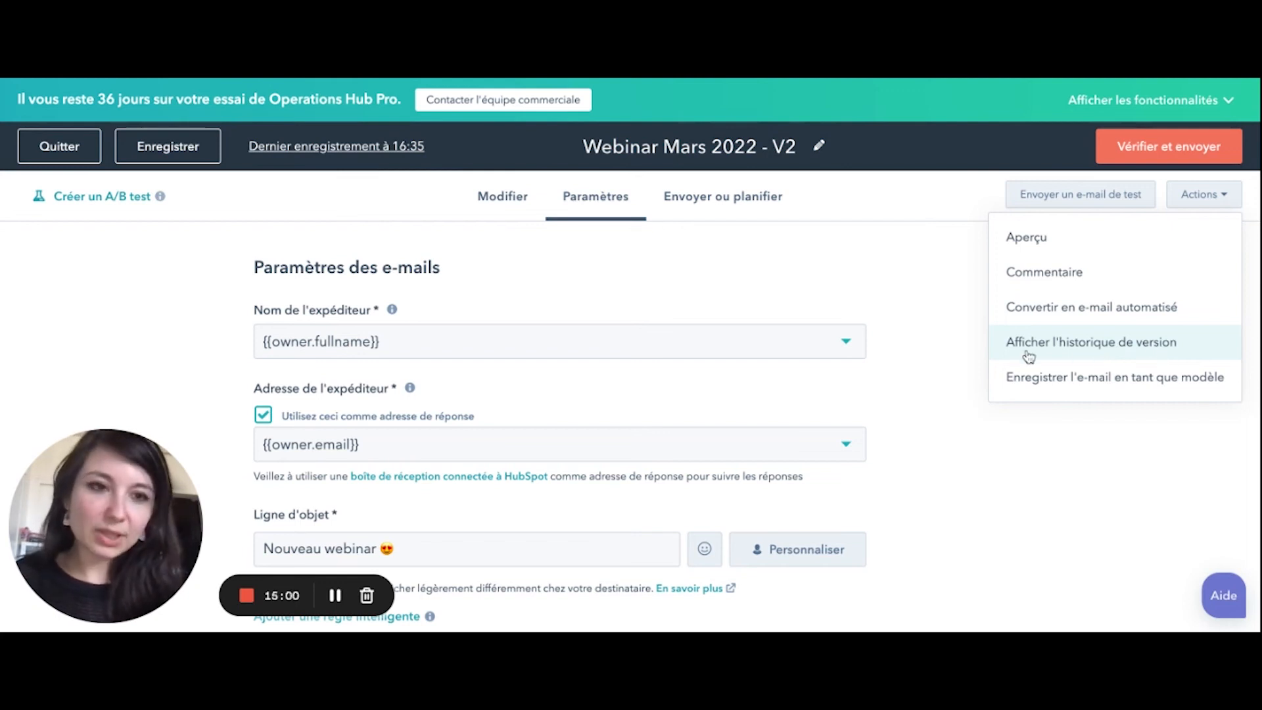
{"action": "left_click", "coordinate": [935, 289]}
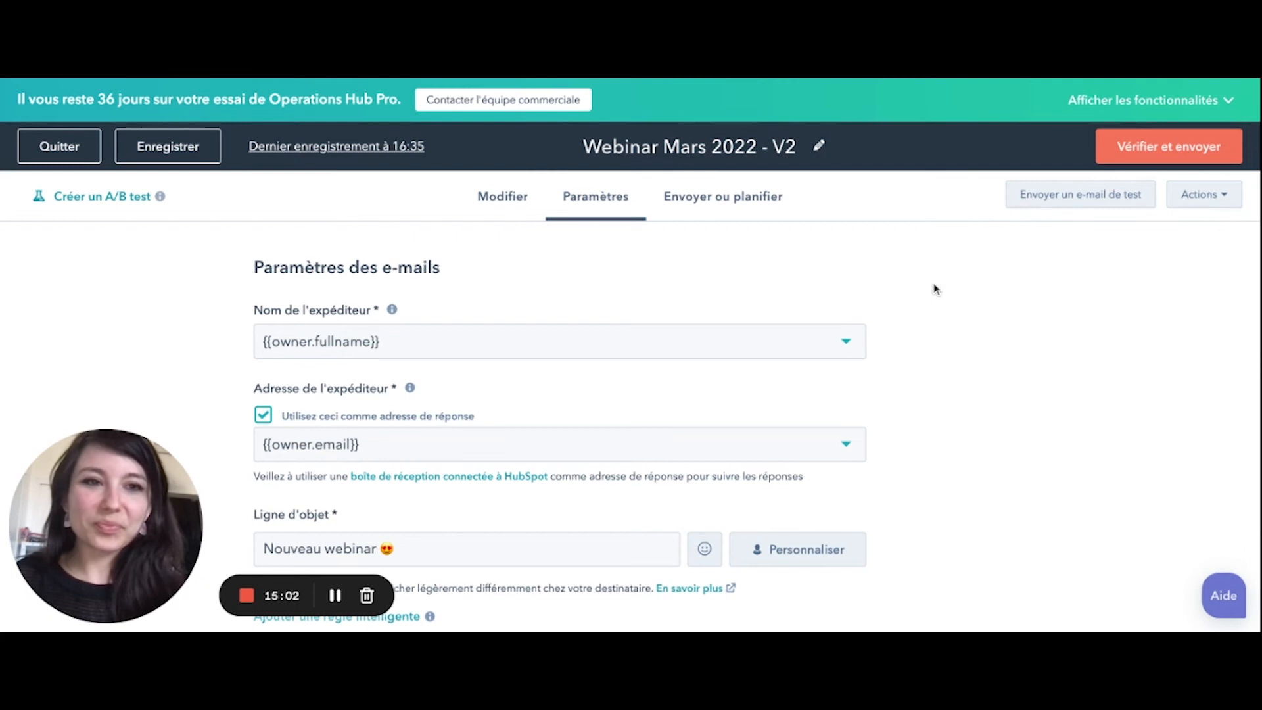
Set the e-mail's sending option to "Planifier pour plus tard" instead of immediate sending.
{"action": "left_click", "coordinate": [698, 206]}
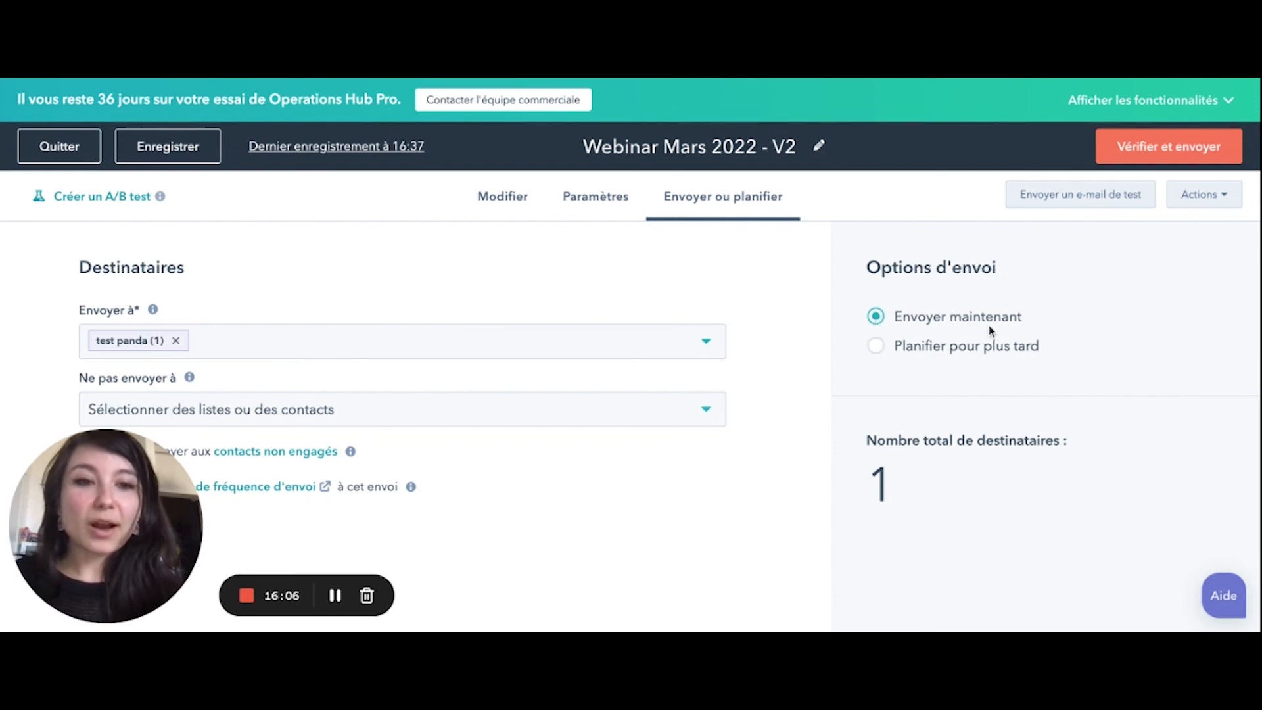
{"action": "left_click", "coordinate": [876, 348]}
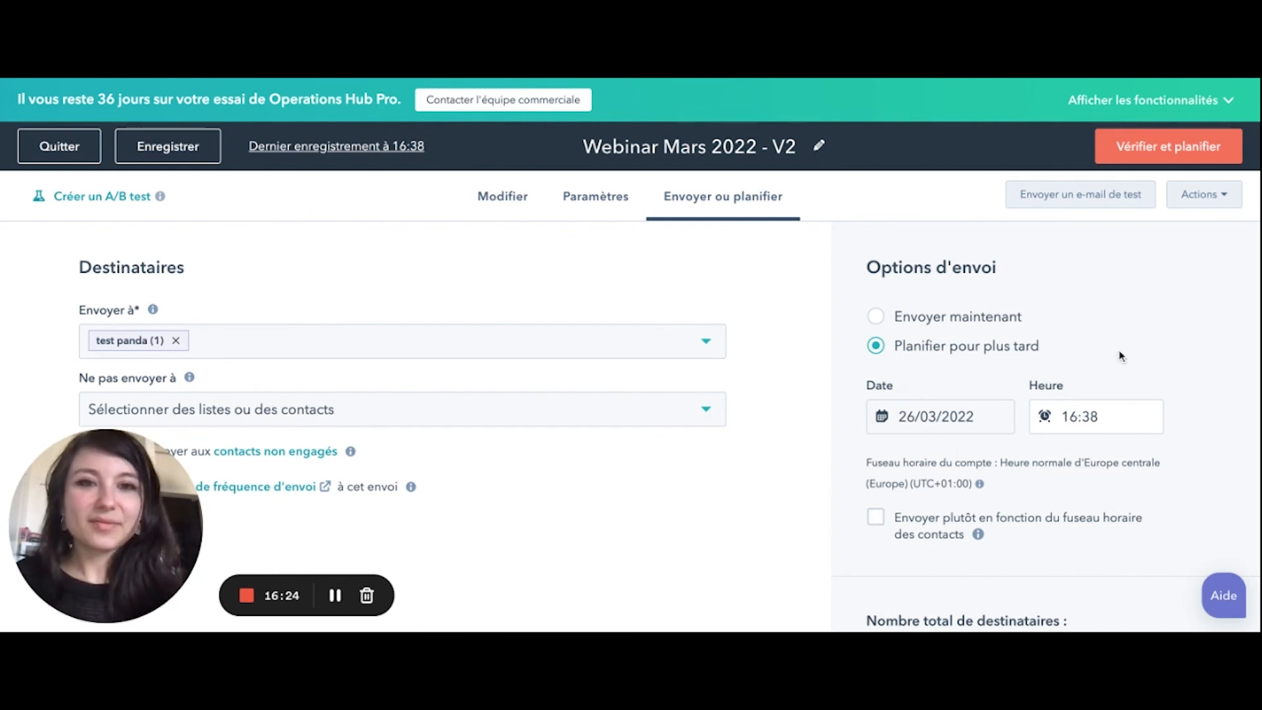
{"action": "left_click", "coordinate": [1120, 158]}
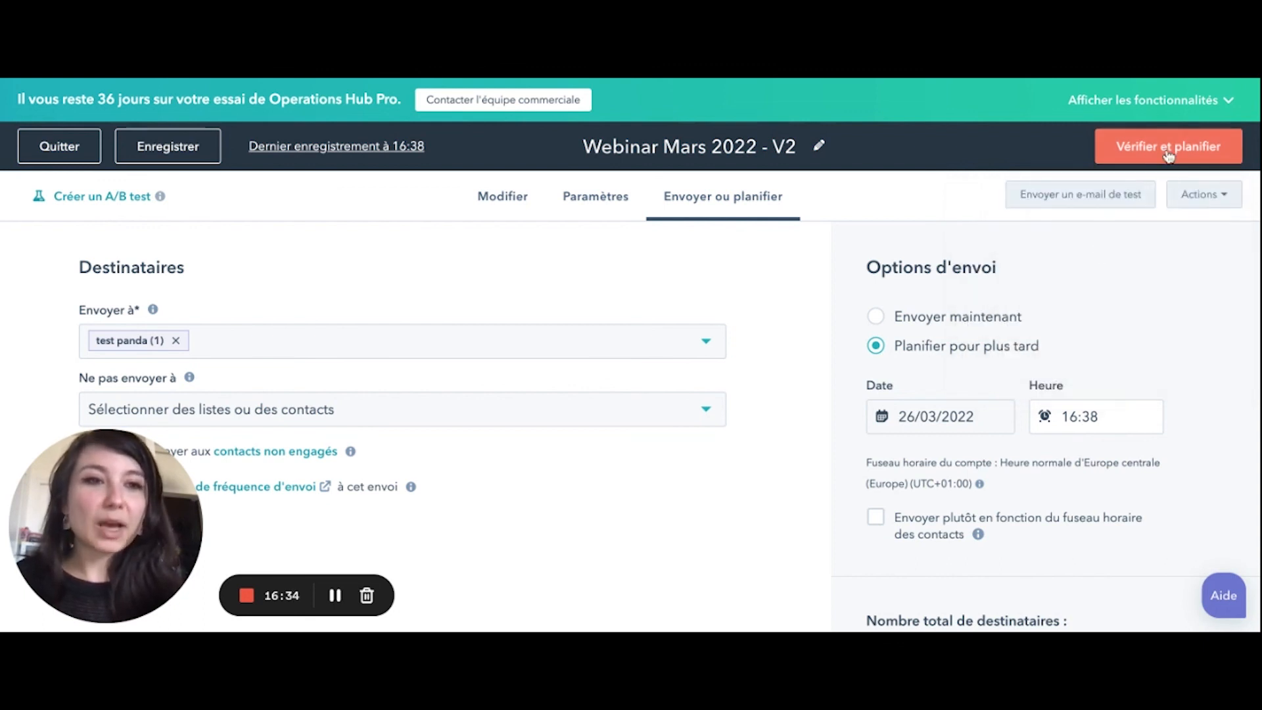
{"action": "mouse_move", "coordinate": [1169, 157]}
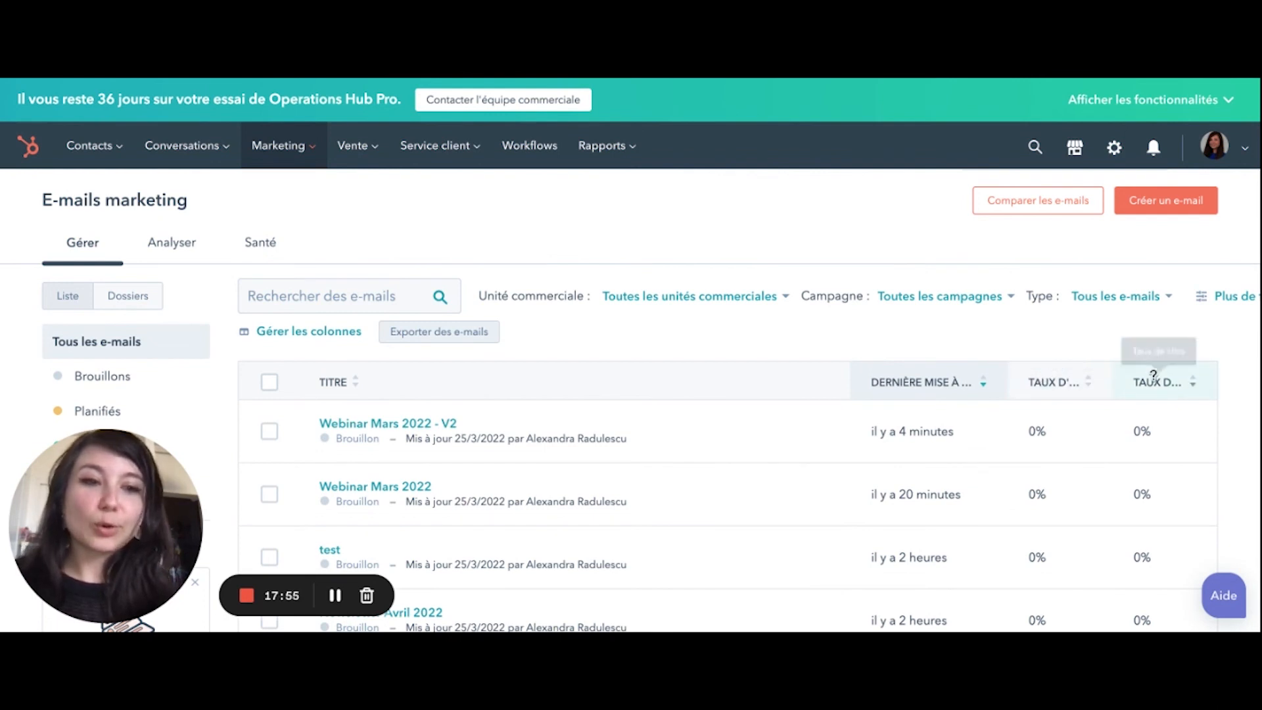
Add the "Taux de rejets" column to the marketing e-mails list and save the column selection.
{"action": "left_click", "coordinate": [289, 337]}
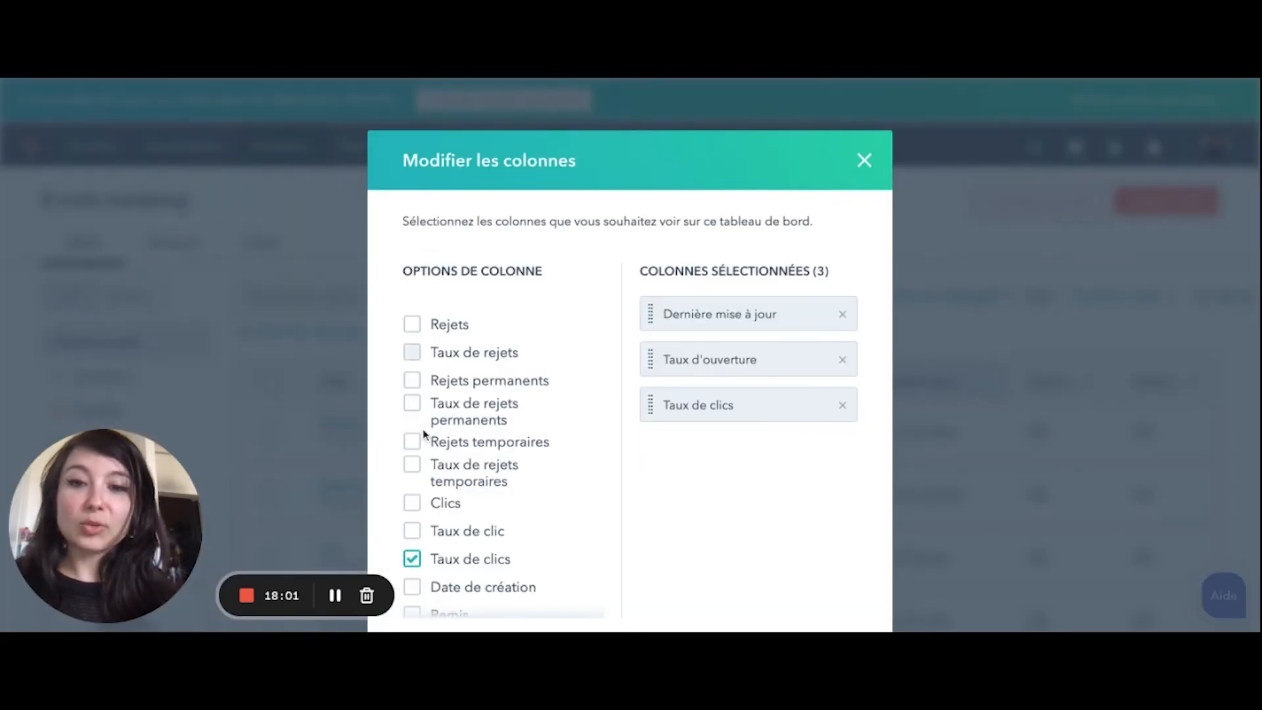
{"action": "left_click", "coordinate": [413, 354]}
{"action": "scroll", "coordinate": [462, 499], "scroll_direction": "down", "scroll_amount": 10}
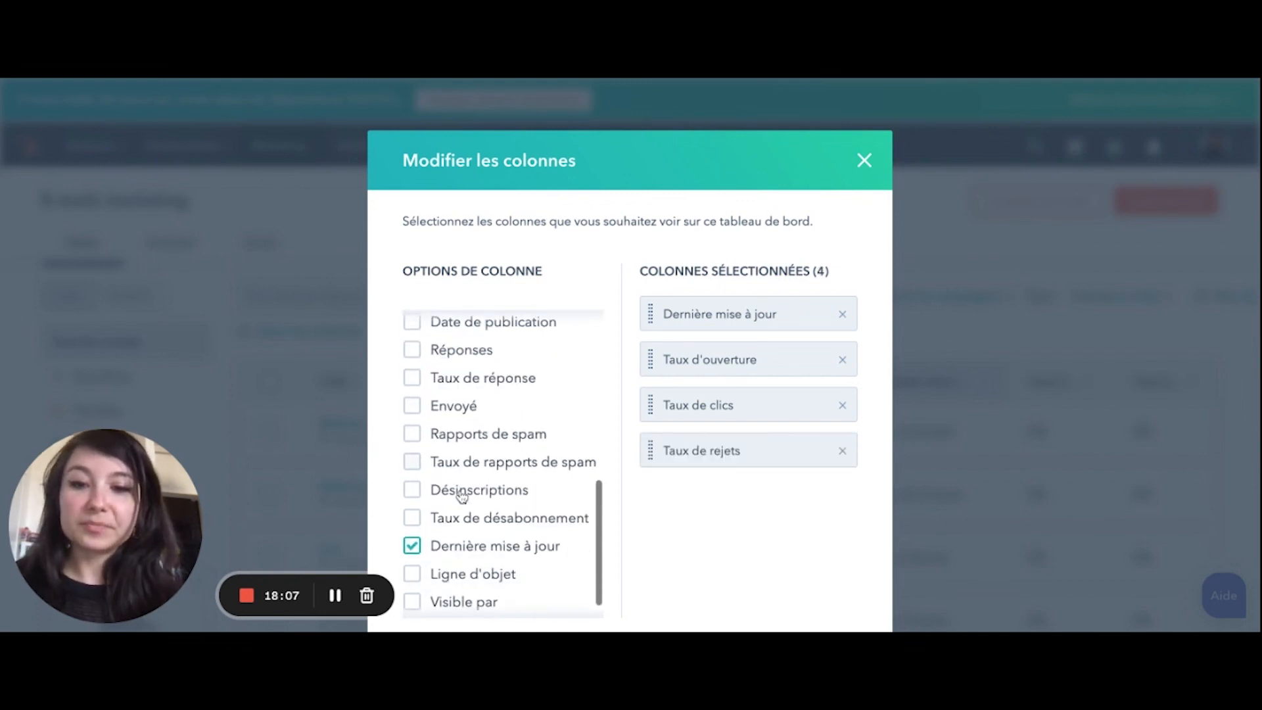
{"action": "left_click", "coordinate": [453, 598]}
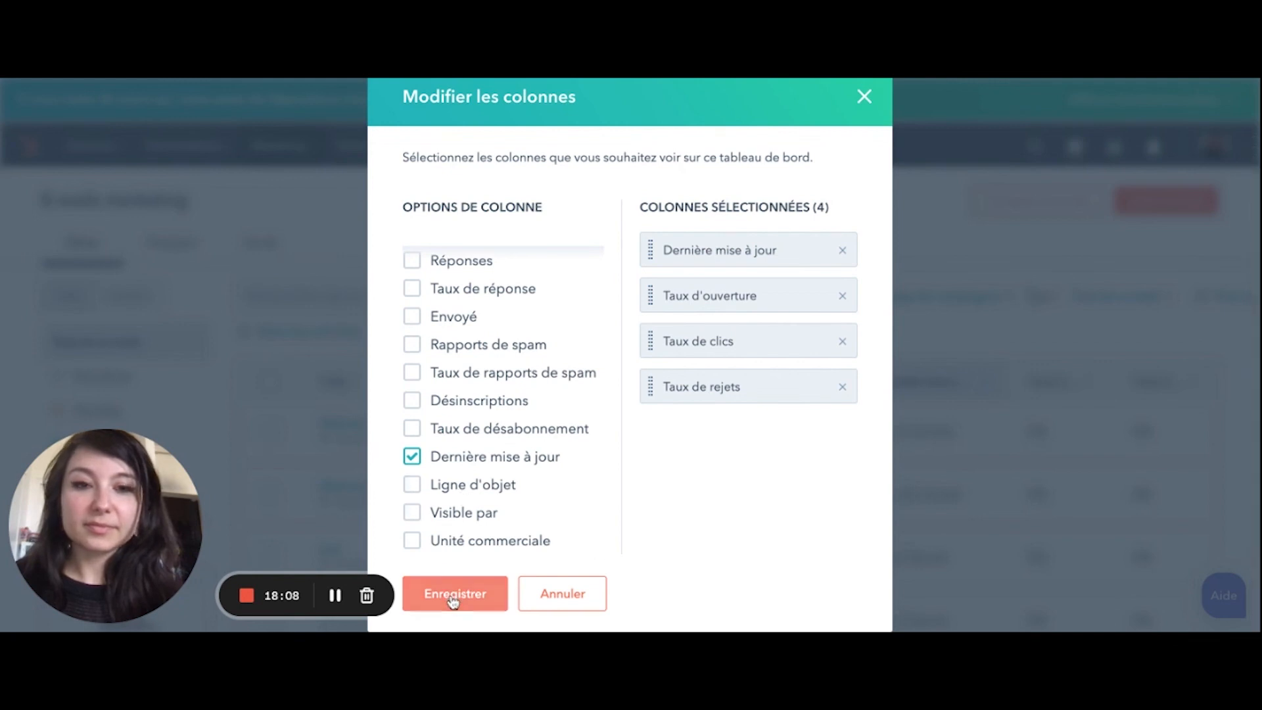